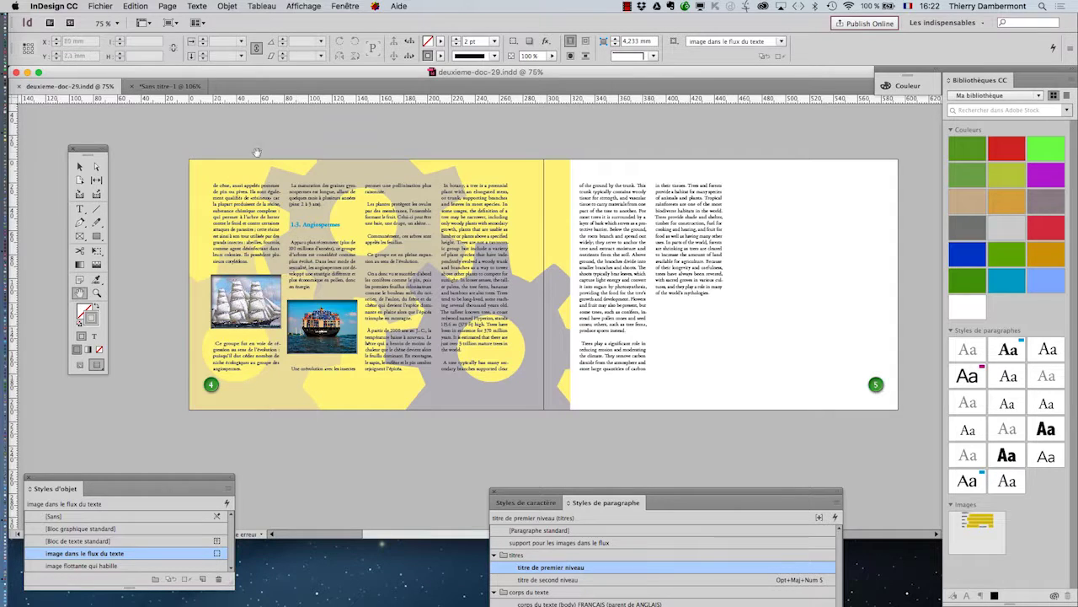
- Look through the file formats offered for exporting the document, without exporting anything
left_click(92, 6)
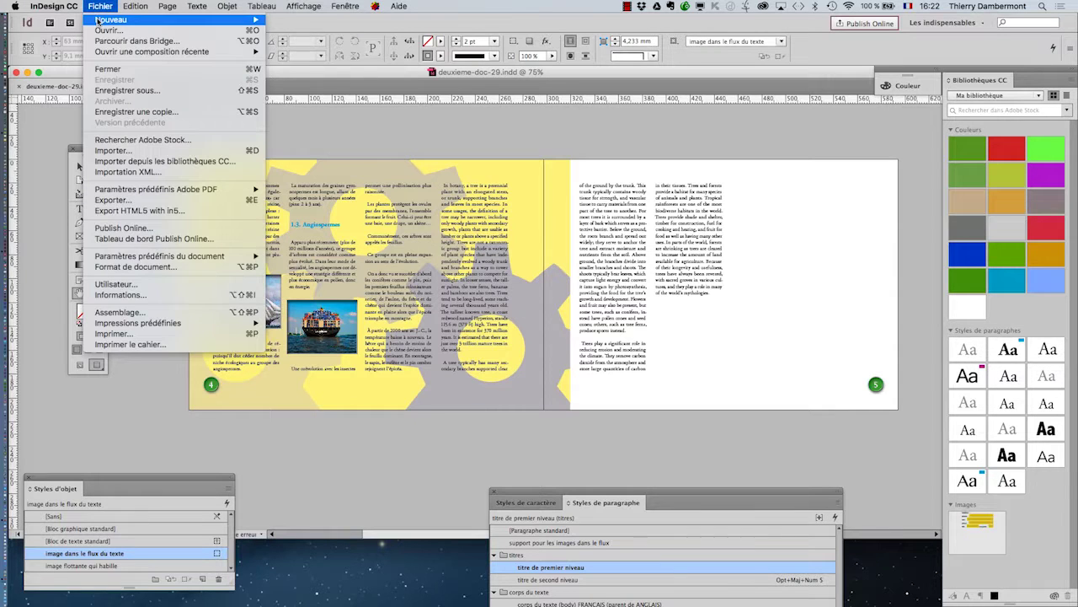
left_click(130, 203)
left_click(552, 403)
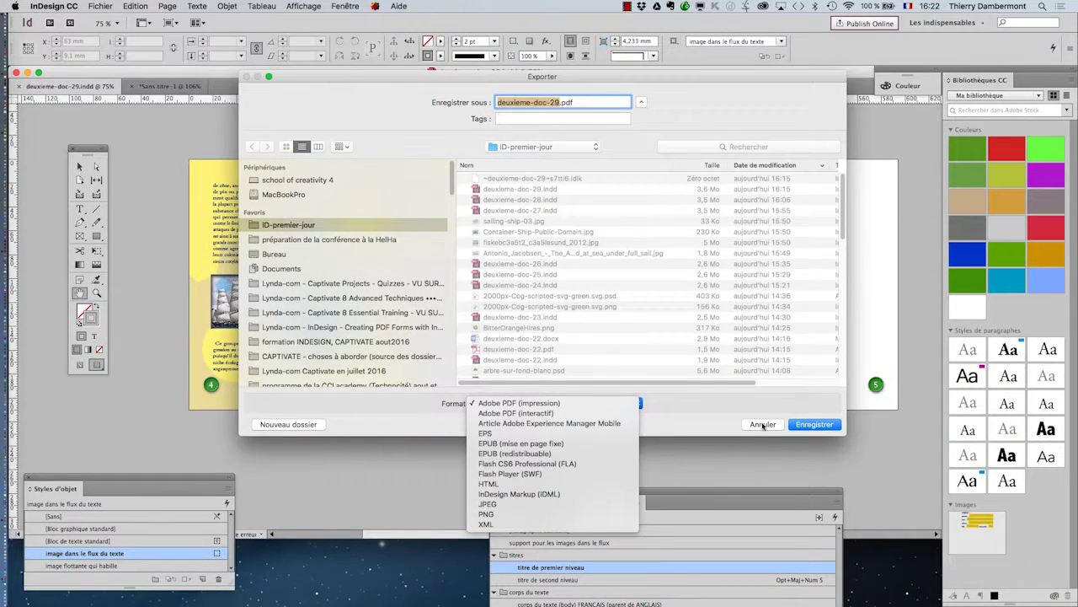
left_click(763, 425)
left_click(762, 425)
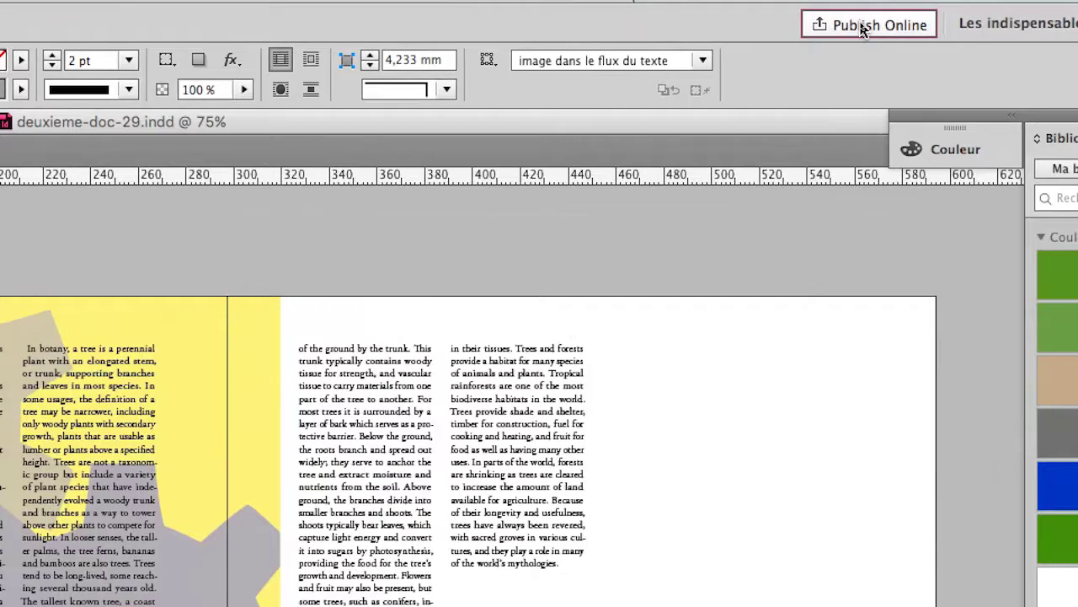
- Start publishing the document online and restrict the published range to pages 4-5
left_click(863, 29)
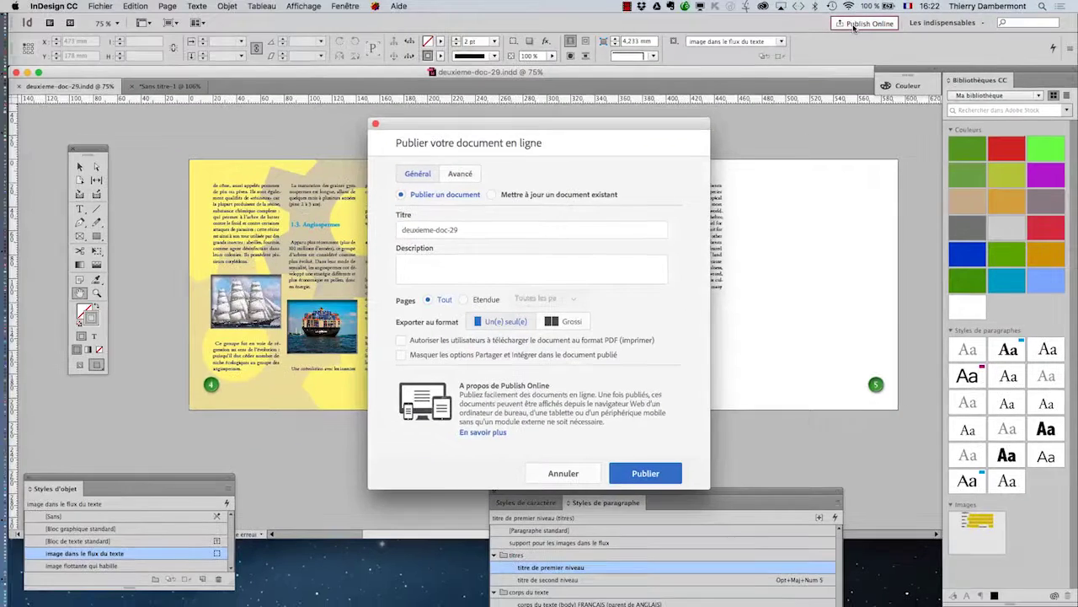
left_click_drag(653, 127, 853, 79)
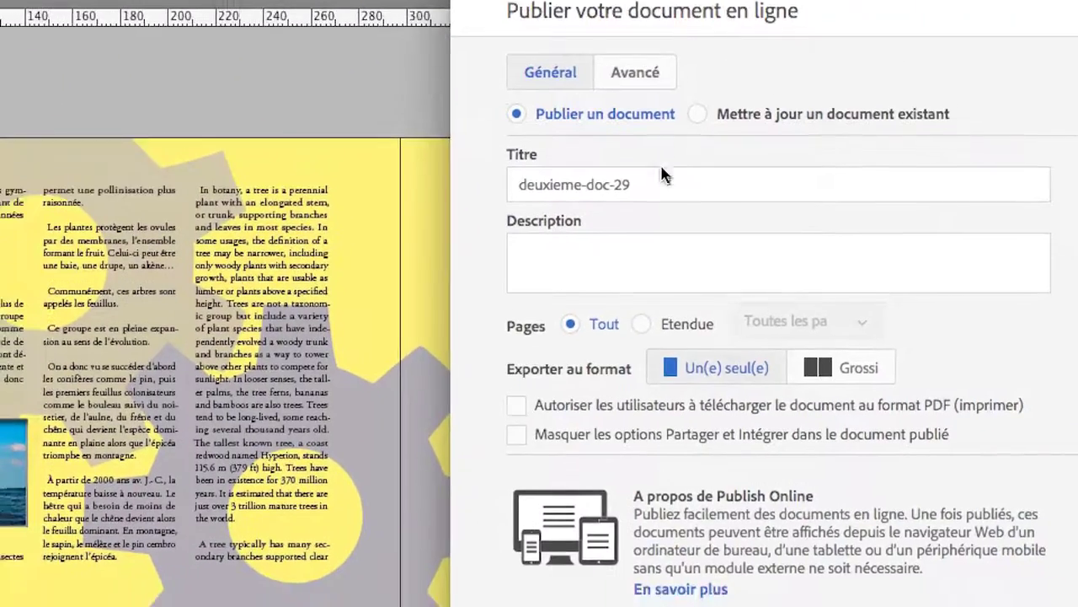
triple_click(640, 215)
left_click(648, 246)
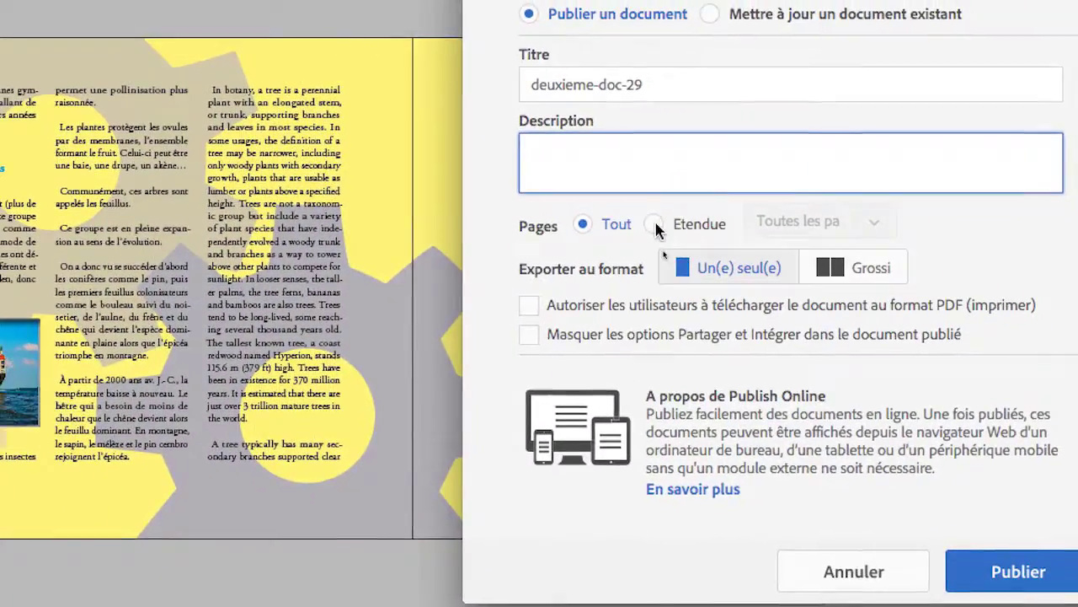
left_click(657, 226)
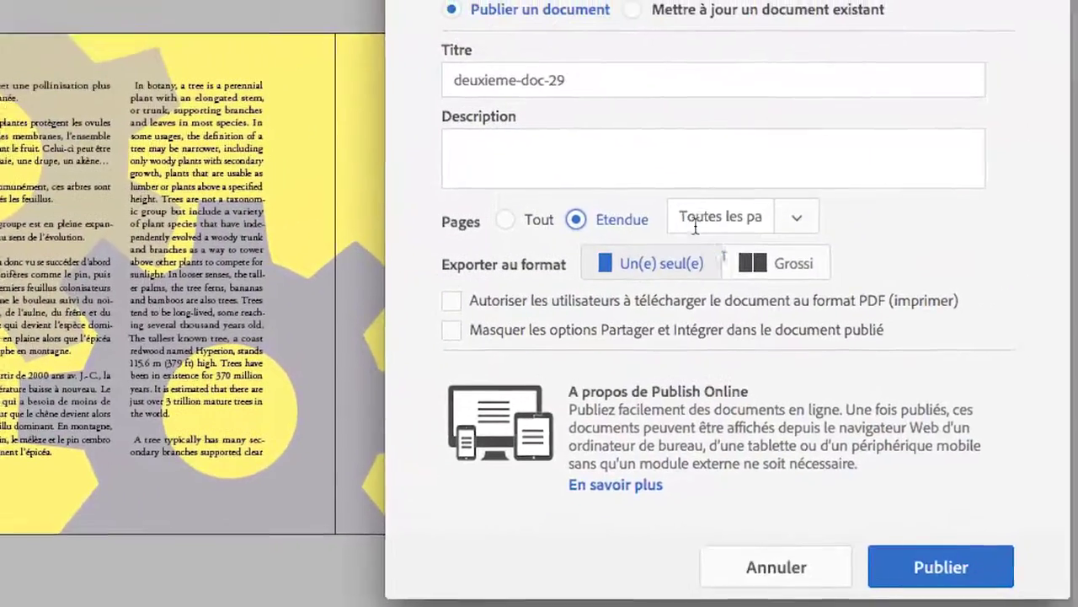
left_click(956, 177)
left_click_drag(755, 221, 674, 221)
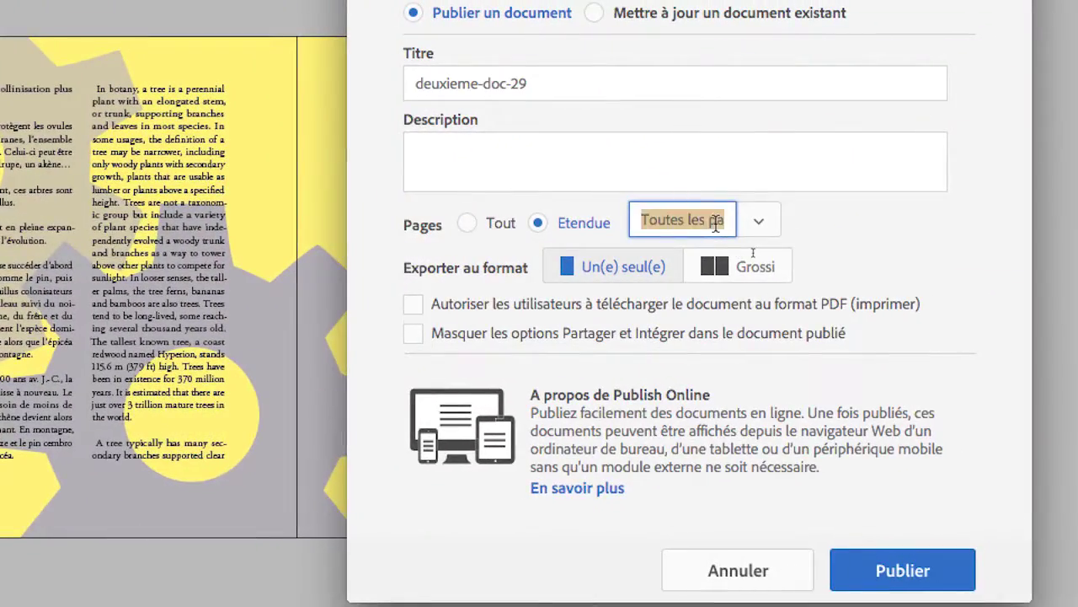
left_click(790, 228)
left_click(732, 227)
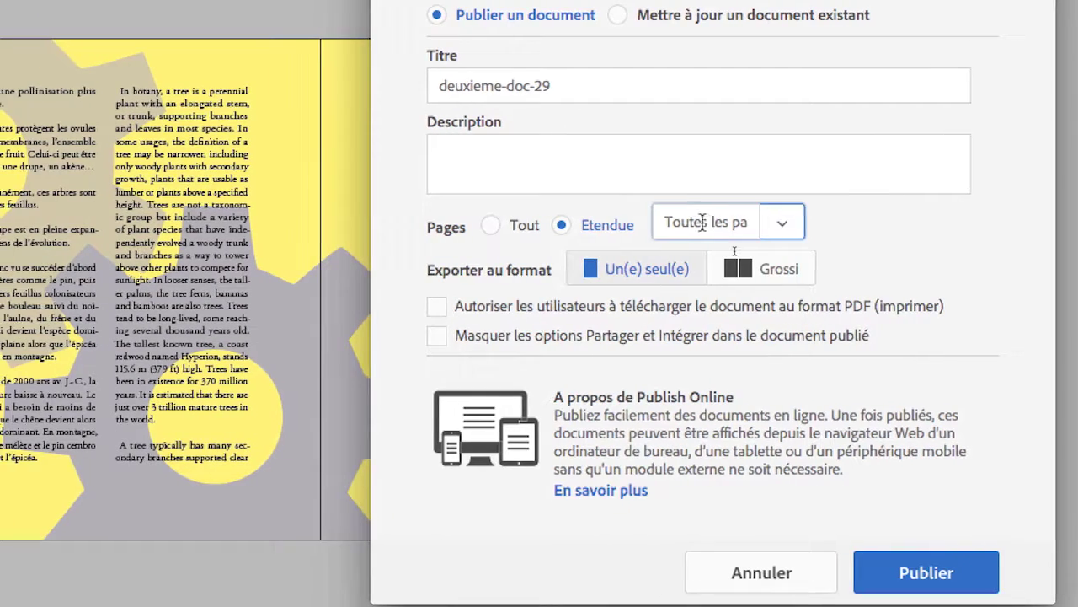
triple_click(646, 222)
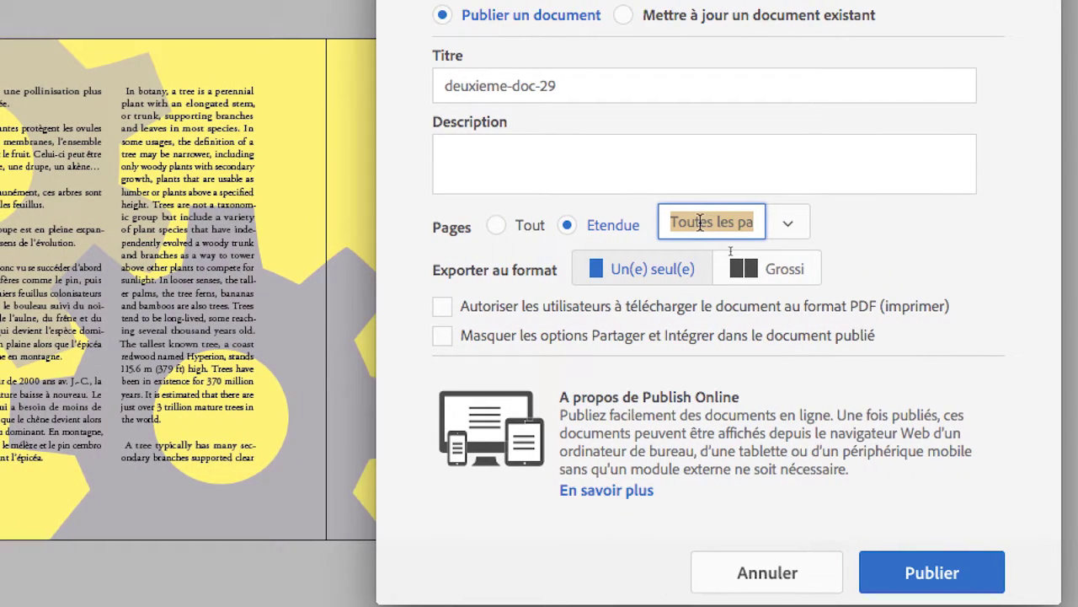
type("4-5")
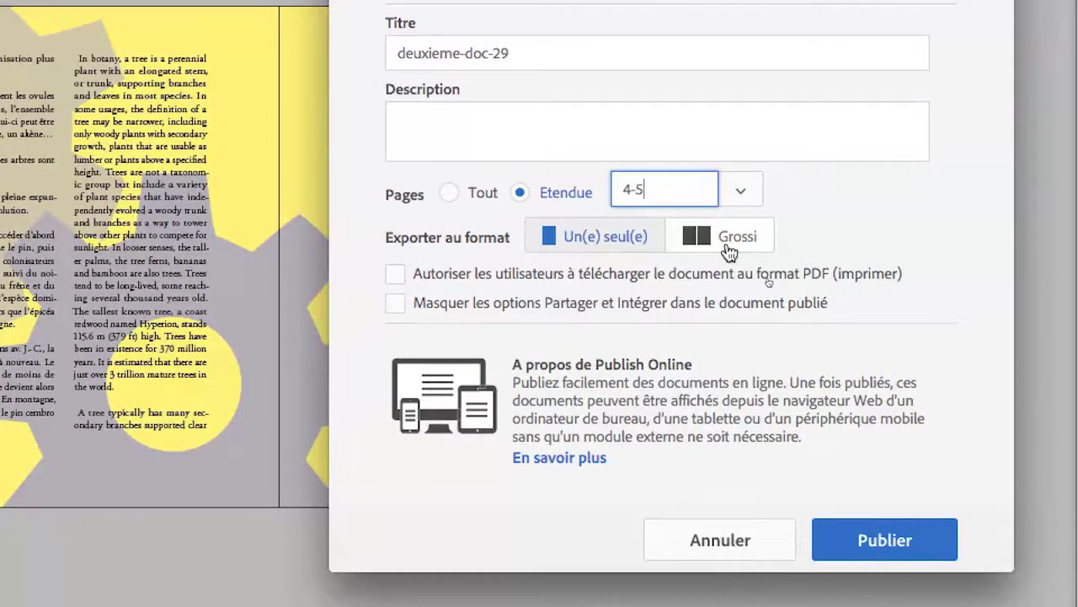
- Publish the pages online as spreads, allowing viewers to download the document as a print PDF
left_click(729, 244)
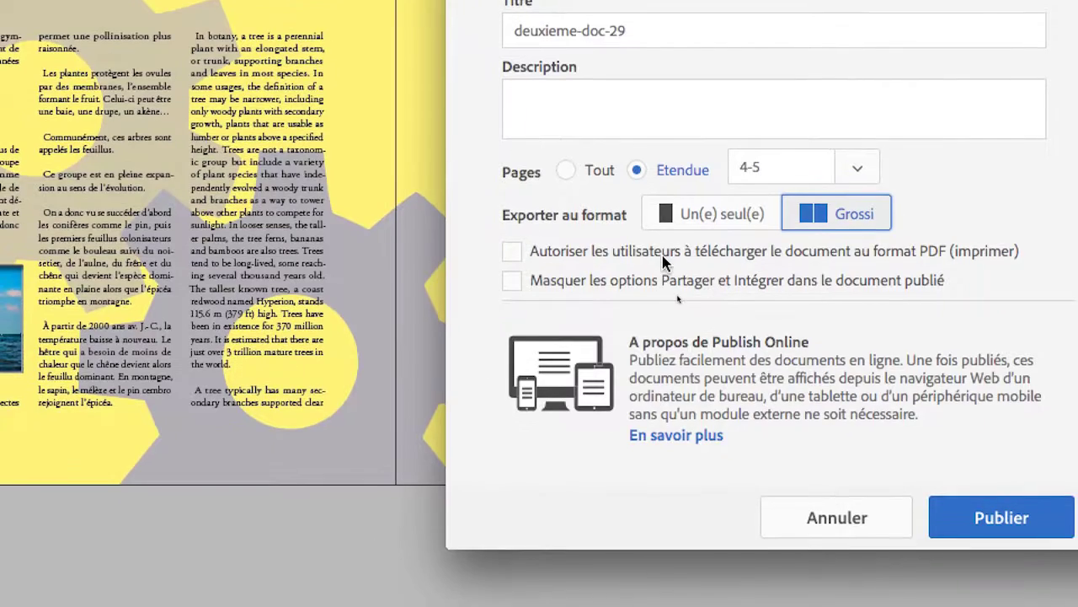
left_click(724, 262)
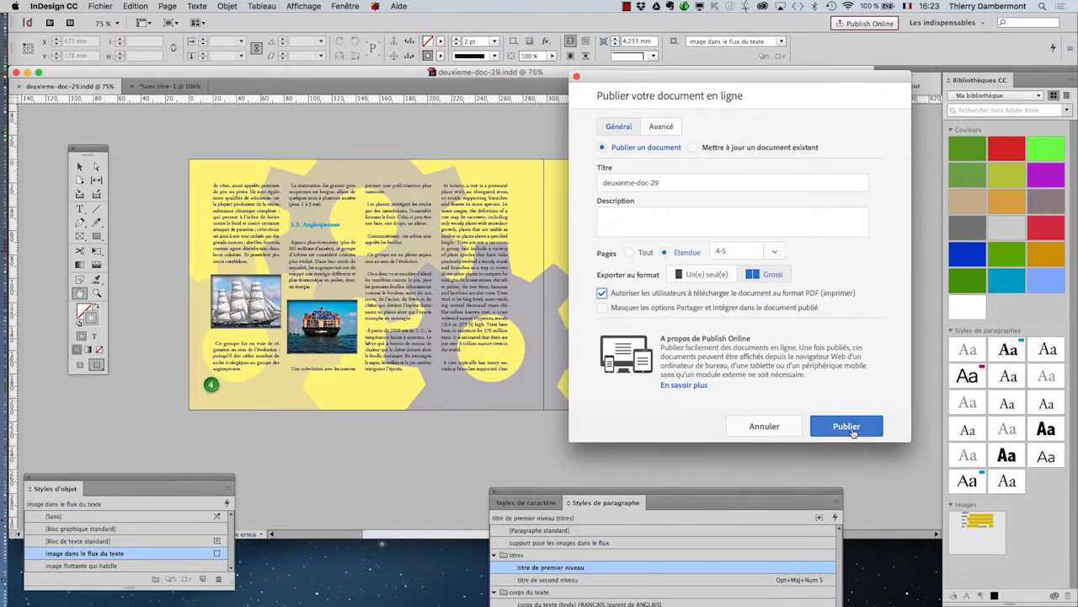
left_click(846, 426)
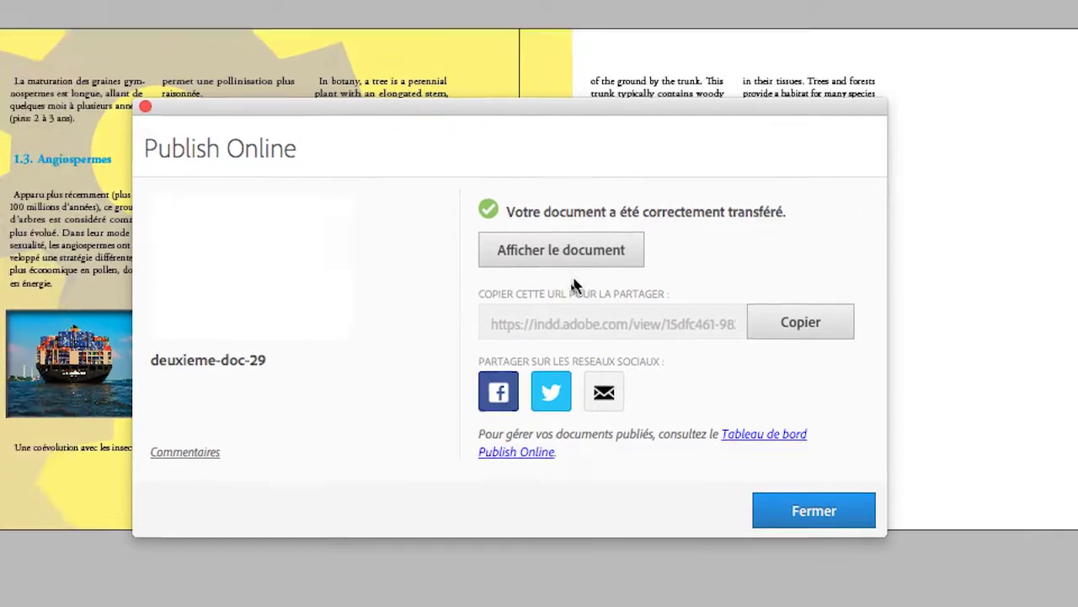
- Display the published document in the browser and examine the text and images of its spread at different magnifications
left_click(490, 217)
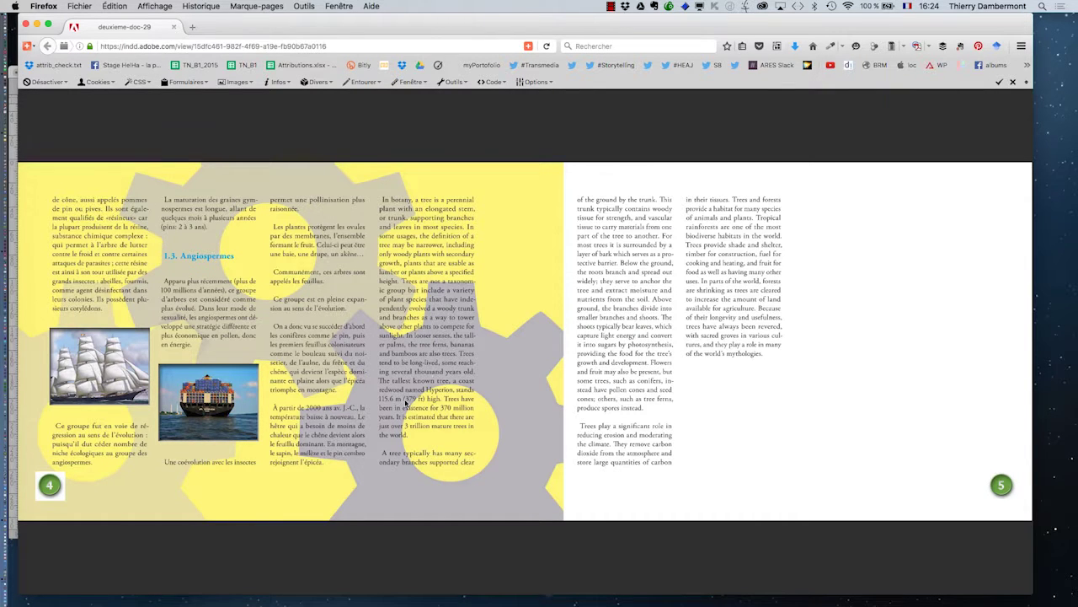
scroll(359, 309, "up", 5)
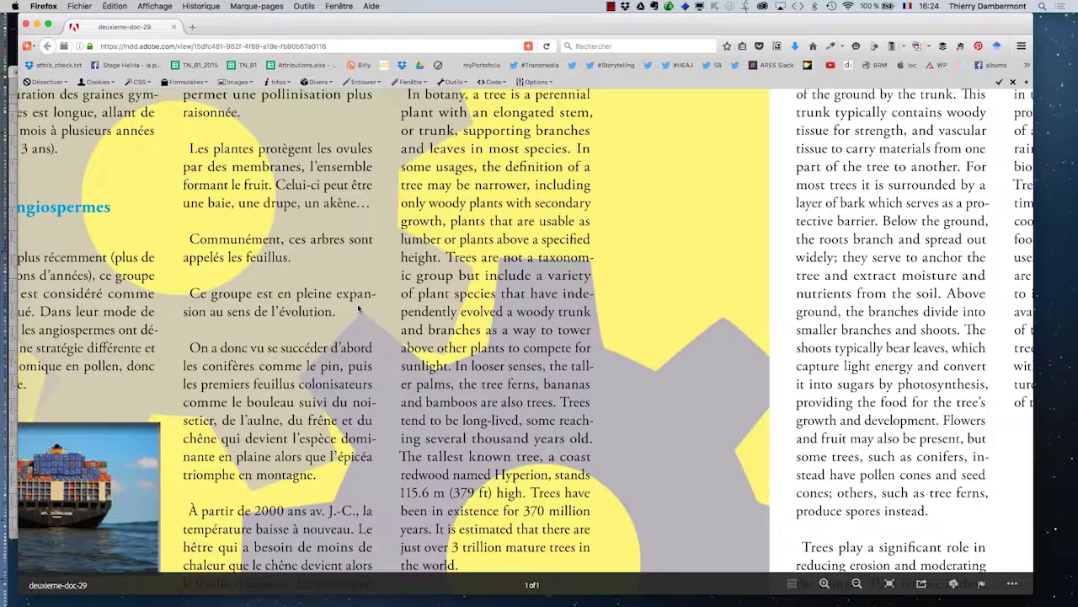
scroll(327, 220, "down", 3)
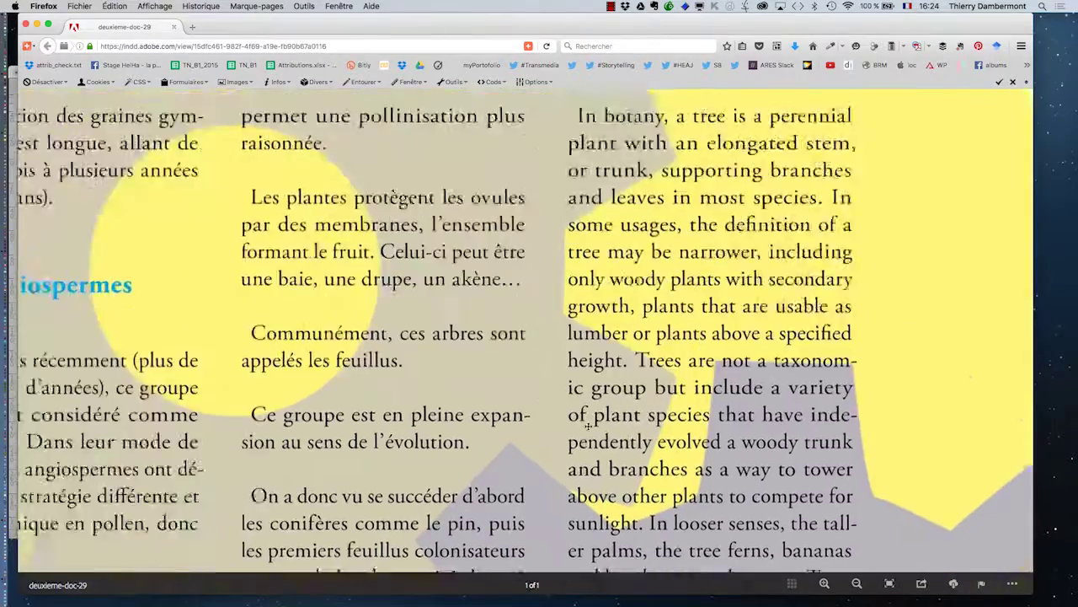
scroll(402, 254, "up", 4)
scroll(403, 254, "down", 3)
scroll(403, 253, "right", 10)
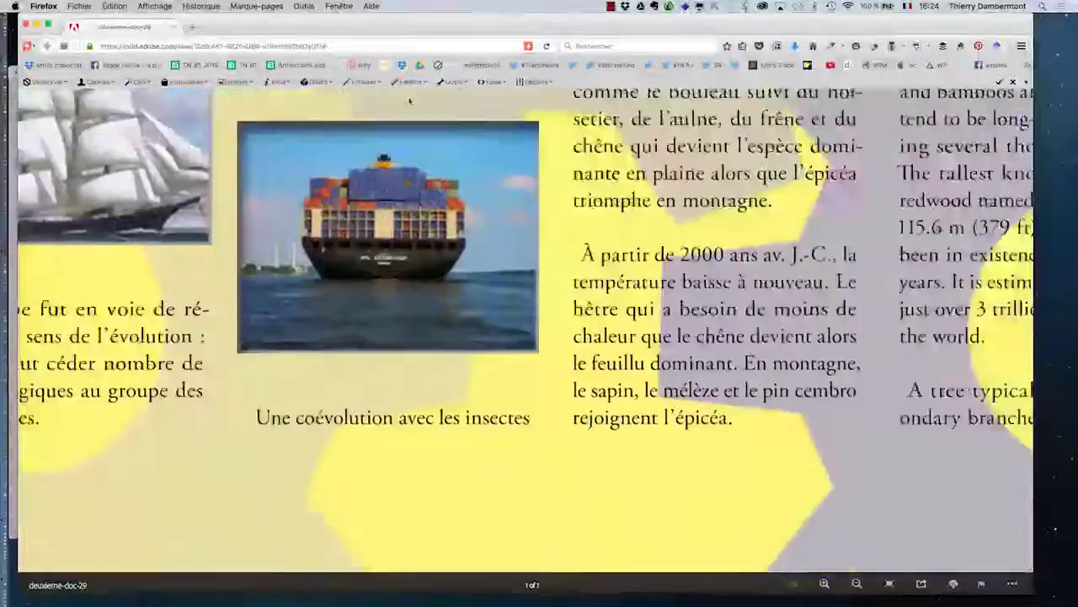
scroll(678, 315, "right", 8)
scroll(678, 315, "up", 5)
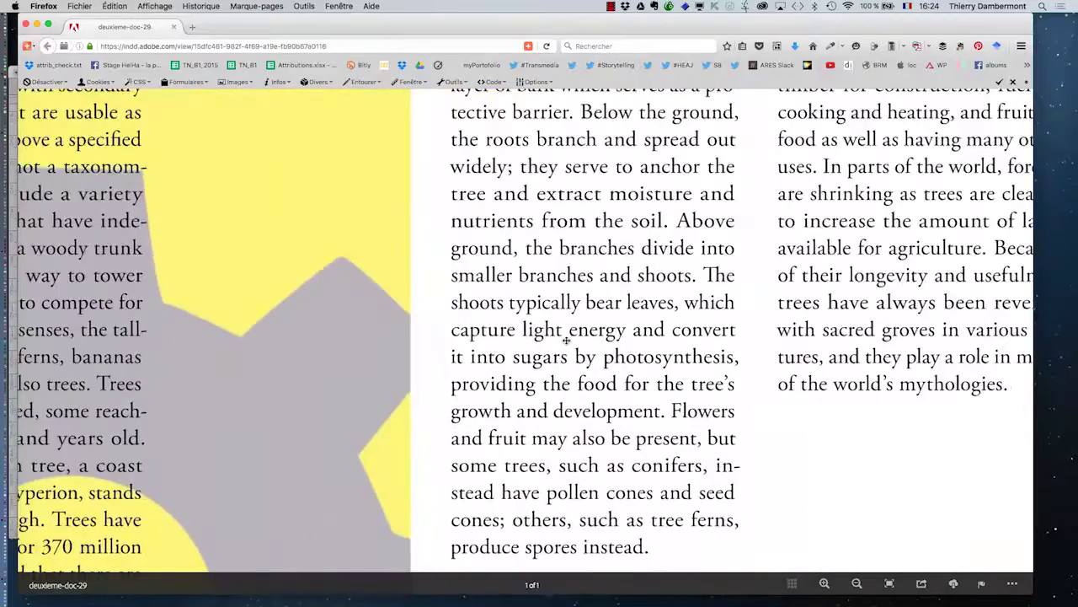
scroll(525, 371, "down", 2)
scroll(526, 371, "down", 3)
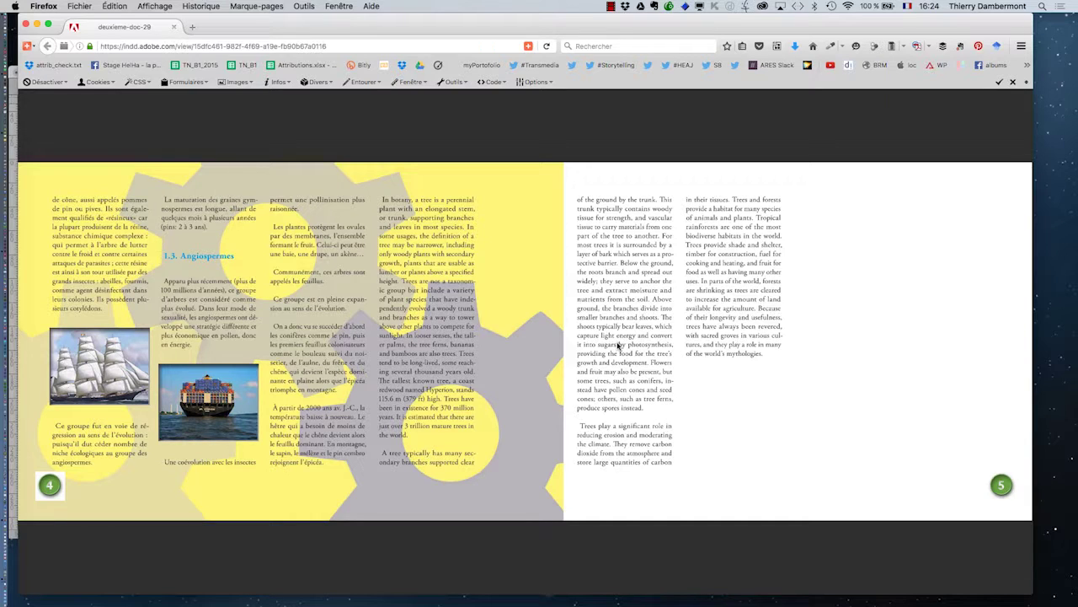
double_click(157, 296)
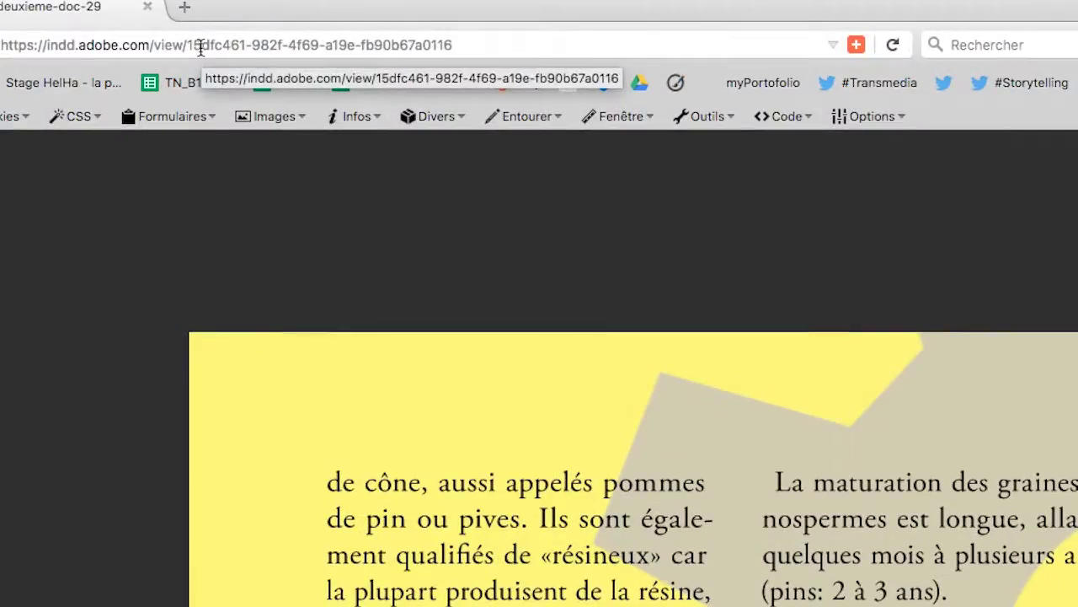
- Select the published document's web address, and switch back to InDesign to close the Publish Online dialog
left_click(200, 51)
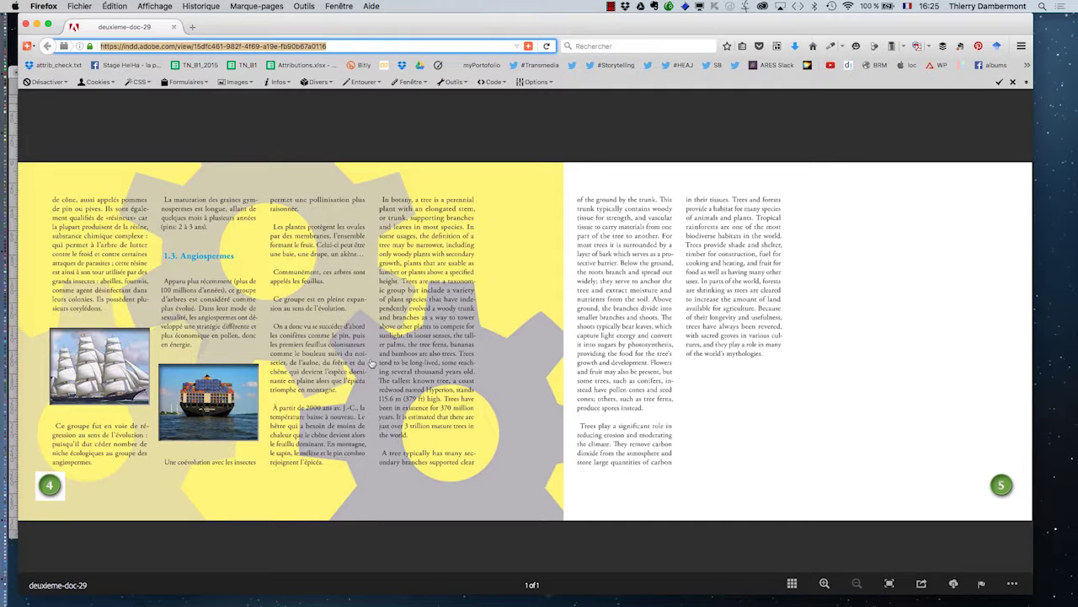
key("super+Tab")
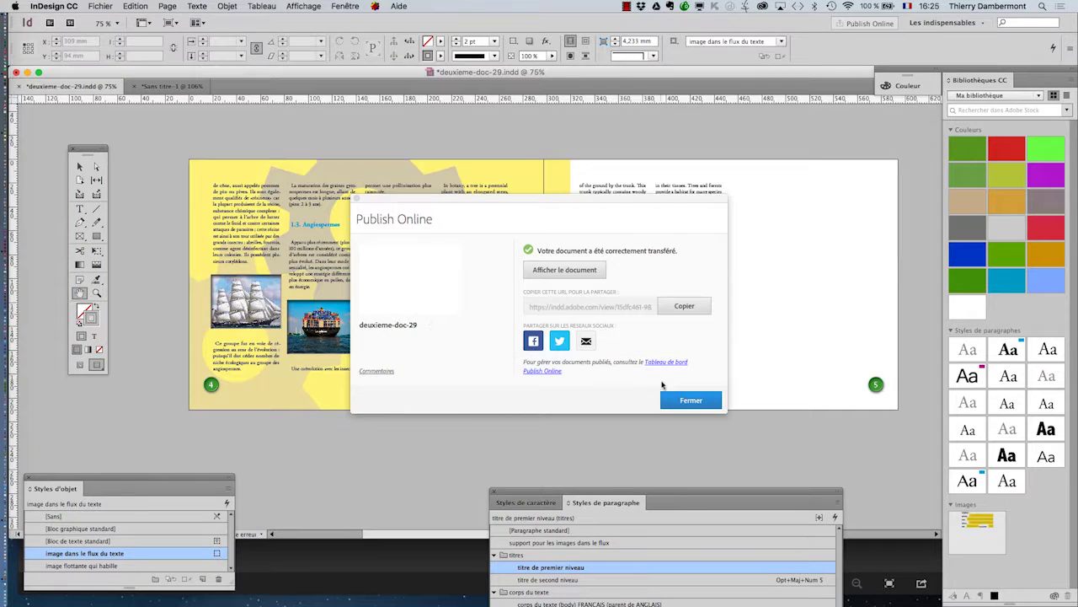
left_click(688, 401)
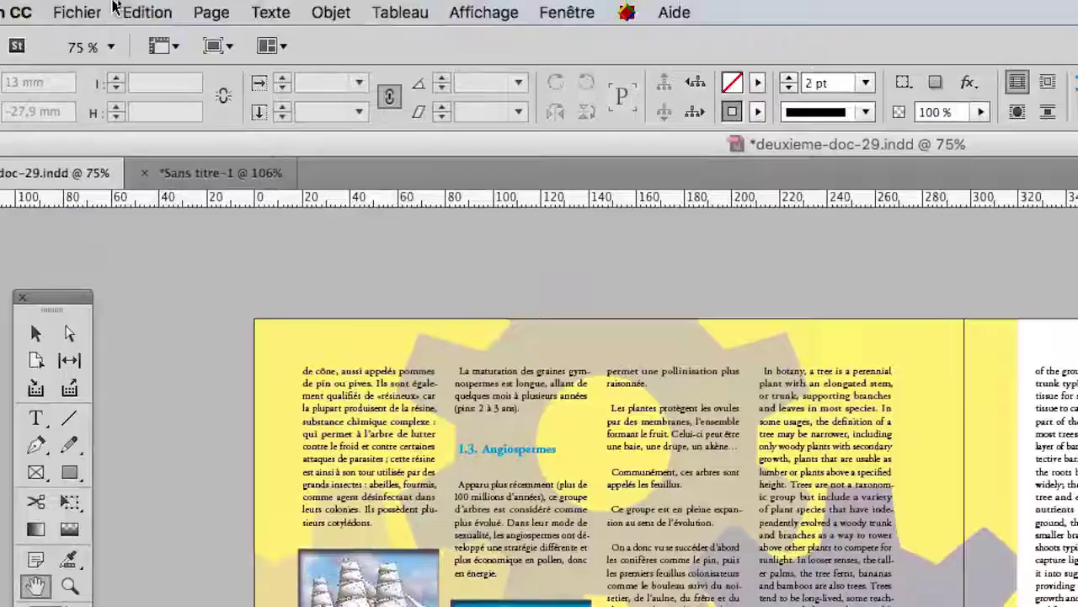
- Start an HTML5 export with in5, agreeing to save the document first
left_click(99, 5)
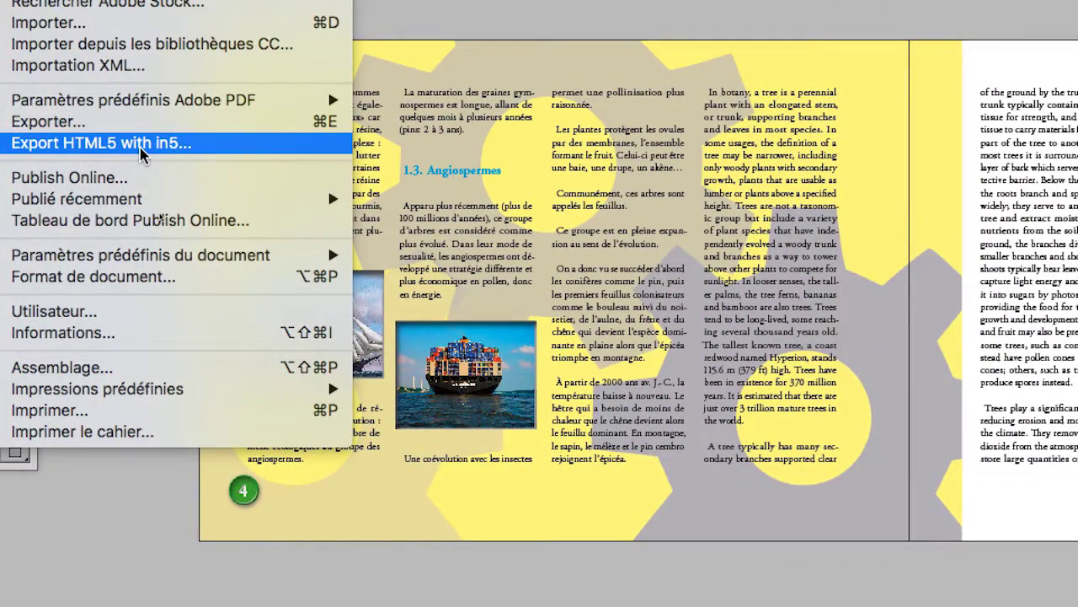
left_click(141, 145)
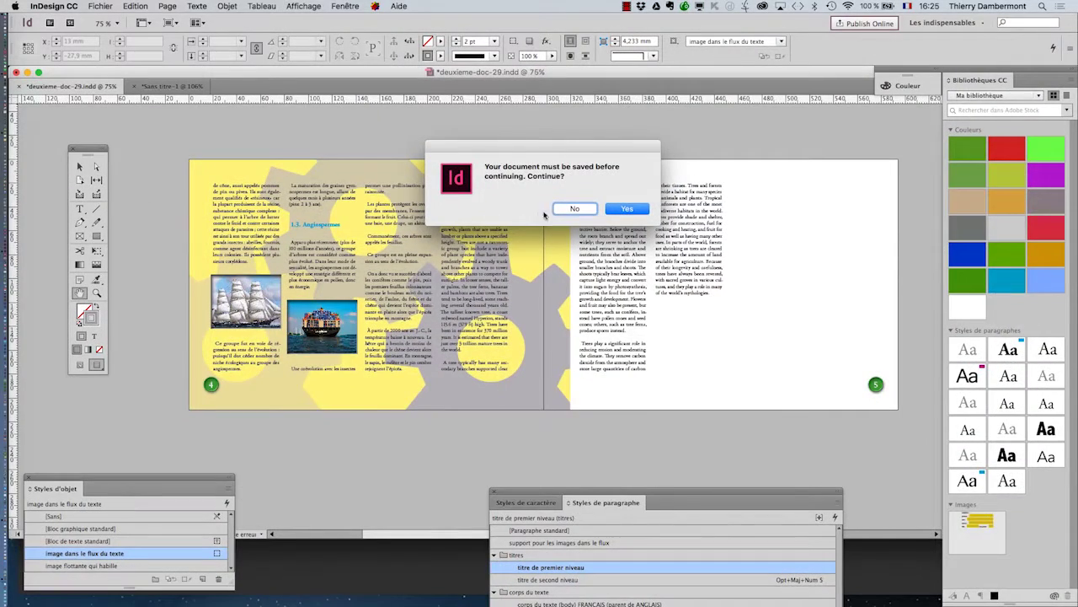
left_click(629, 214)
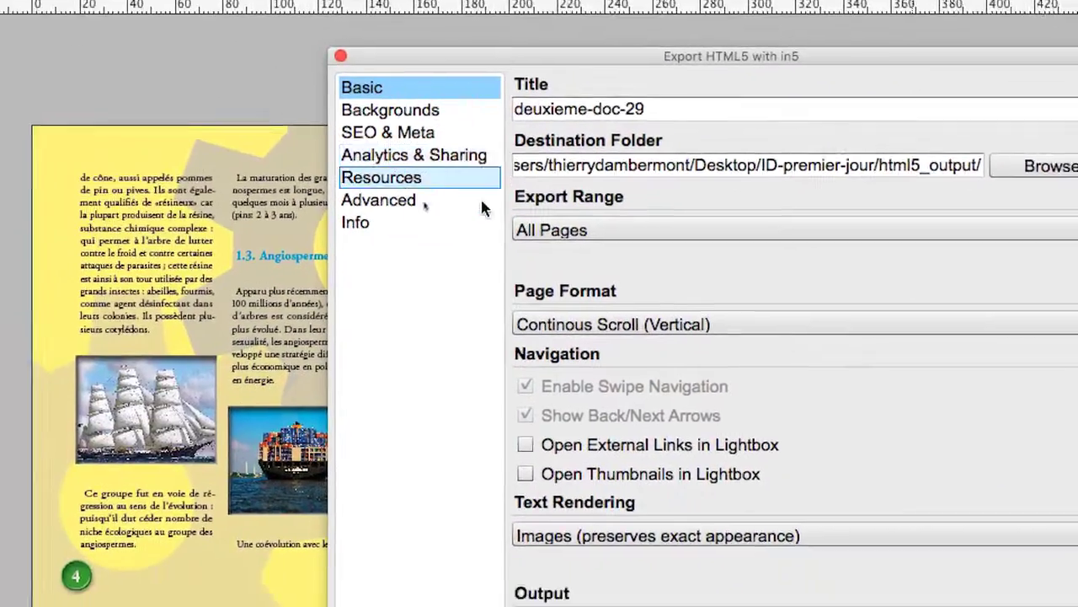
- Limit the HTML5 export to a custom range of pages 4-5
left_click(552, 230)
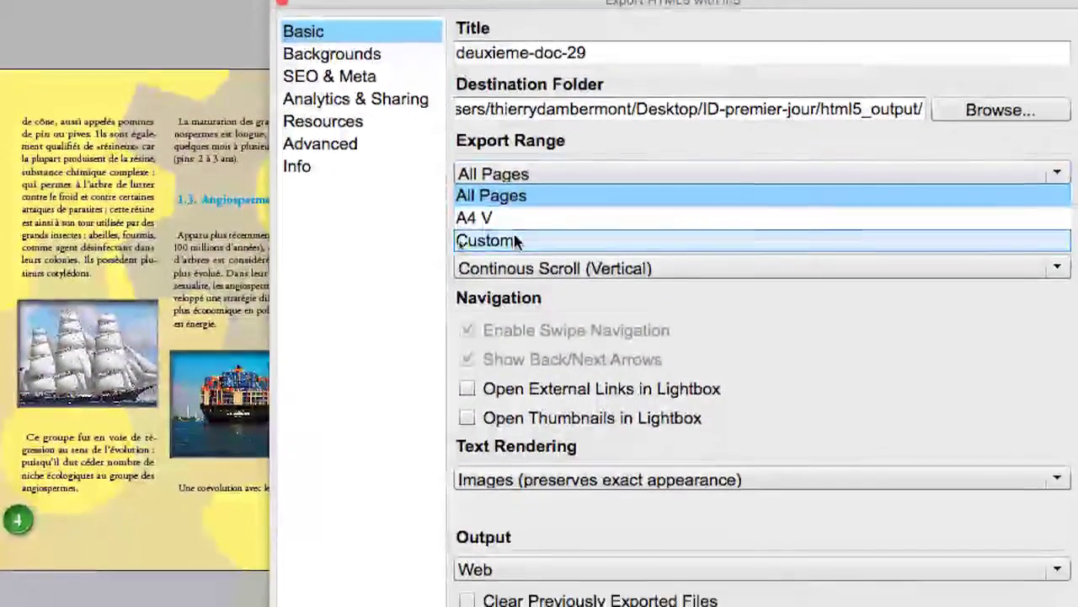
left_click(581, 295)
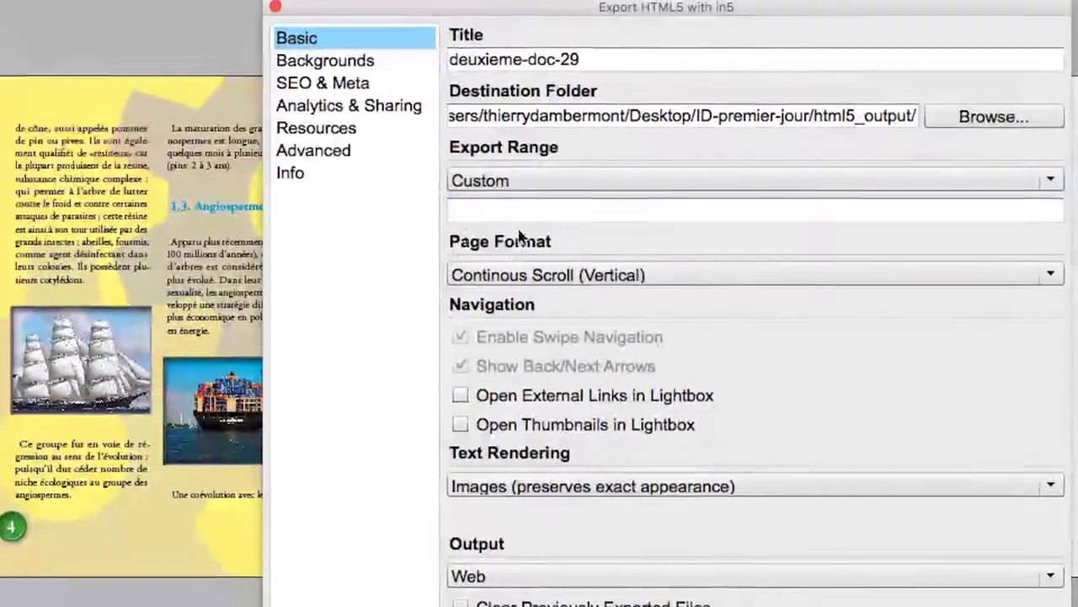
left_click(515, 209)
type("4-5")
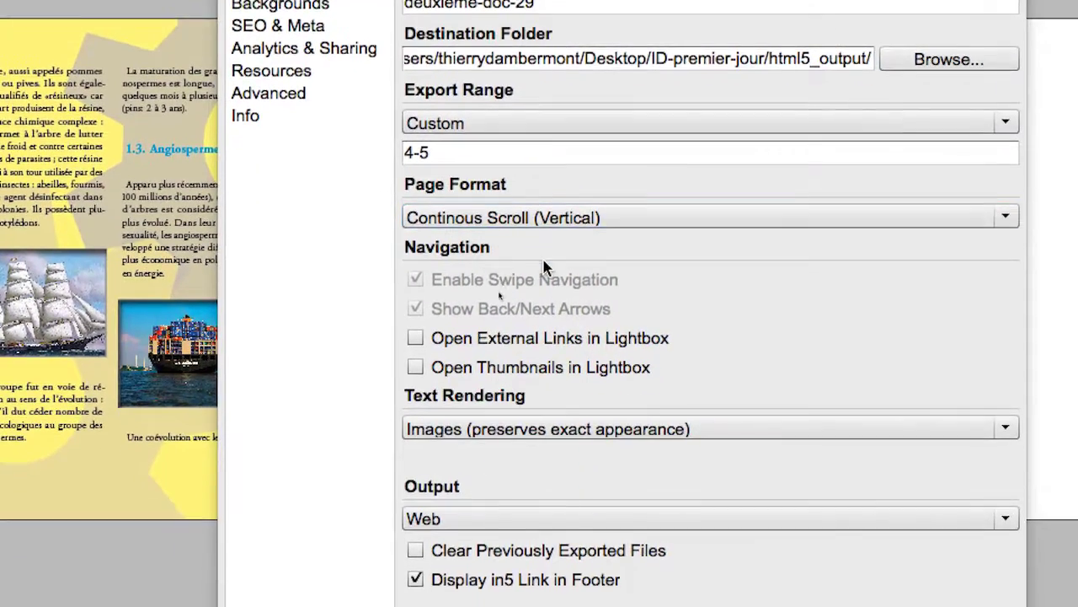
- Set the HTML5 output to Liquid State Publishing System and the text rendering to HTML with Web-Safe Fallback Fonts
left_click(546, 515)
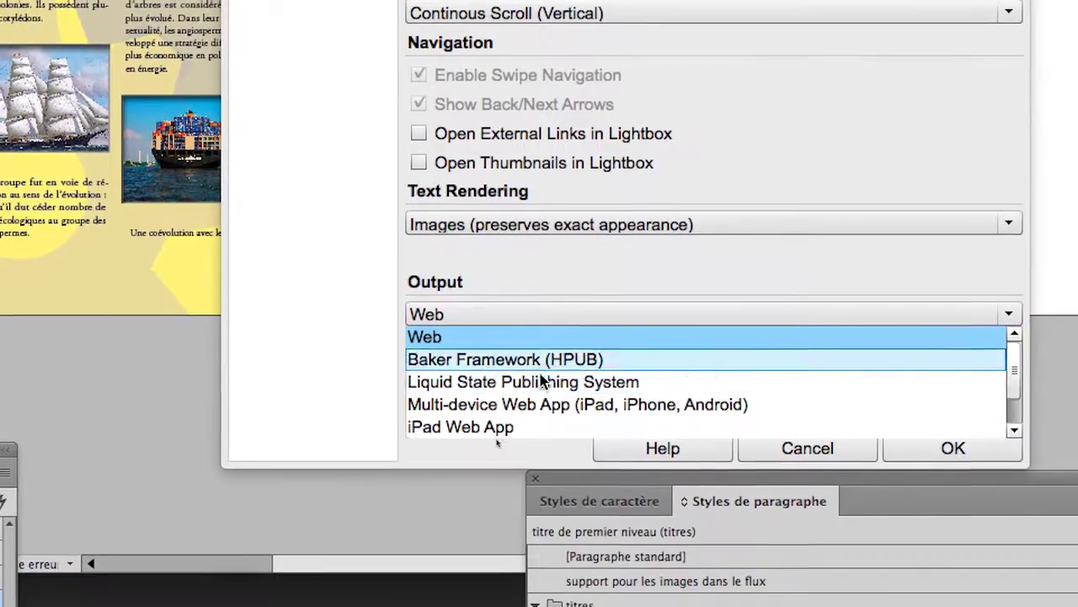
left_click(543, 381)
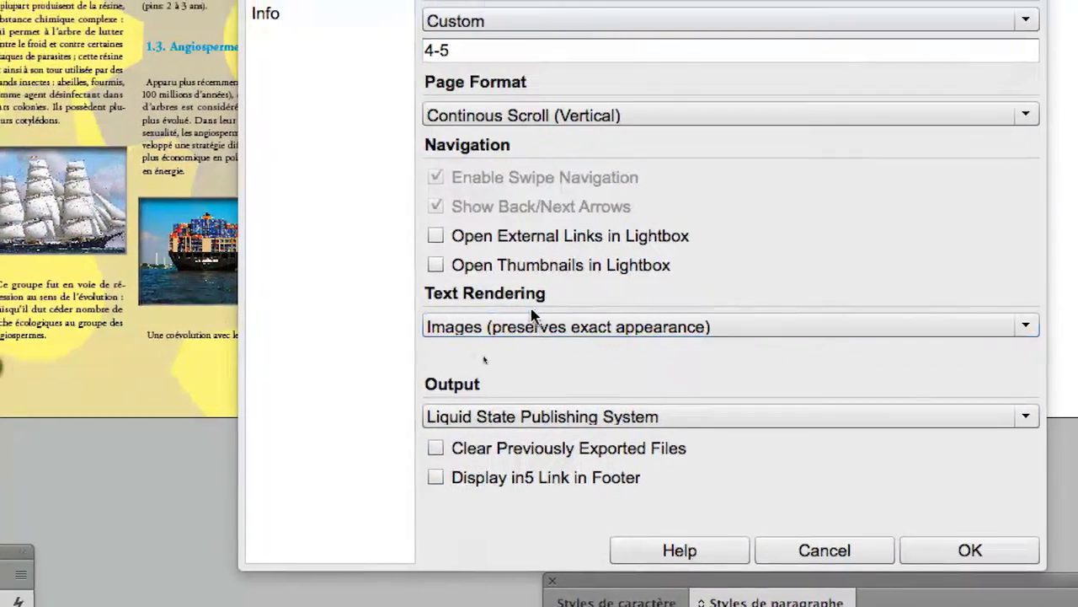
left_click(521, 240)
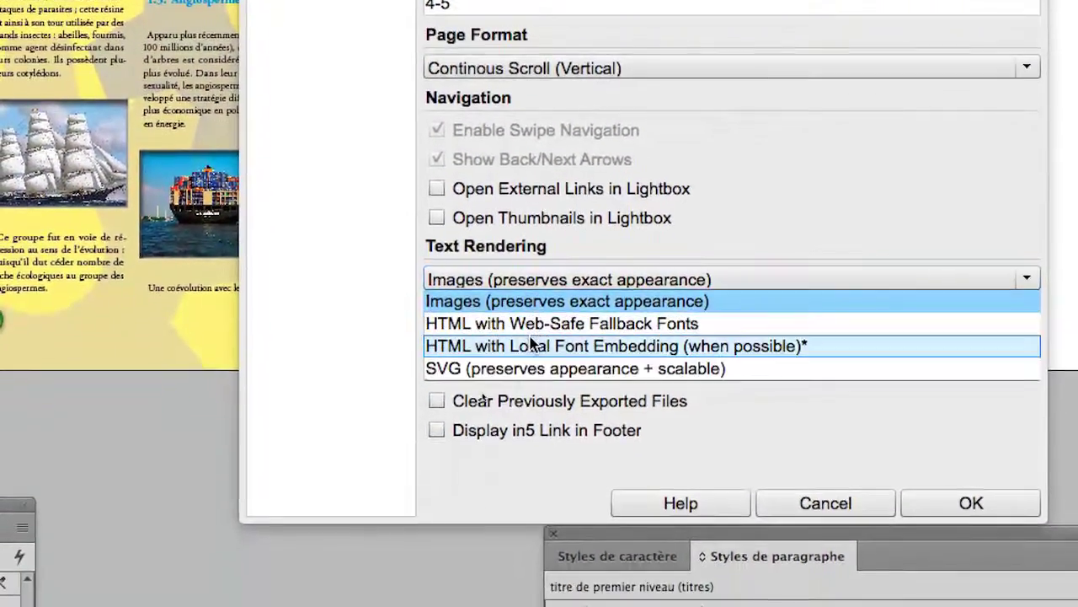
left_click(532, 357)
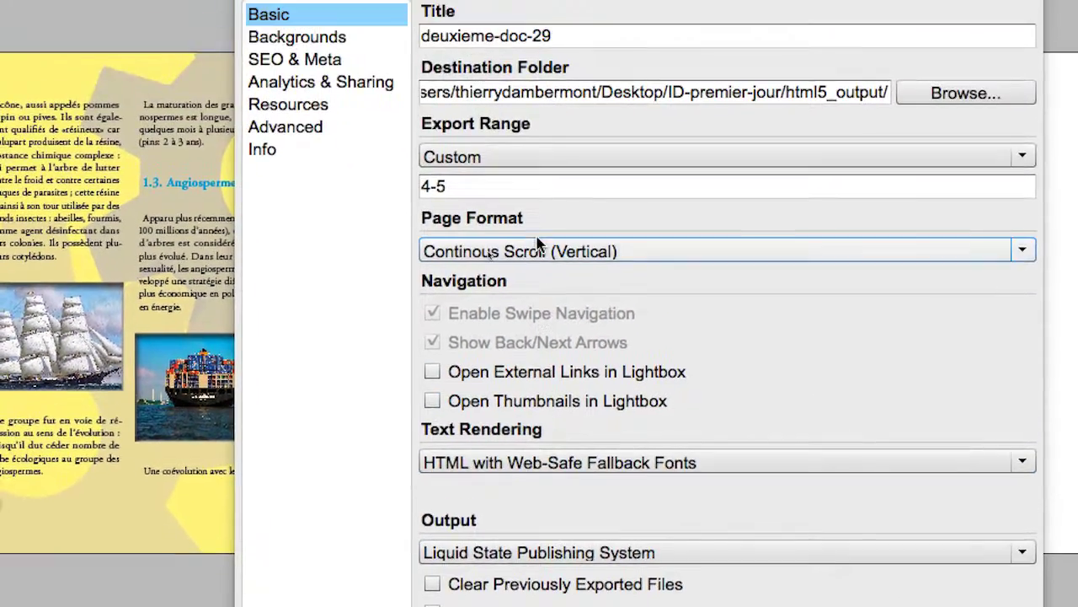
- Run the HTML5 export with the Continous Scroll (Vertical) page format, and dismiss the conversion progress window once it completes
left_click(569, 99)
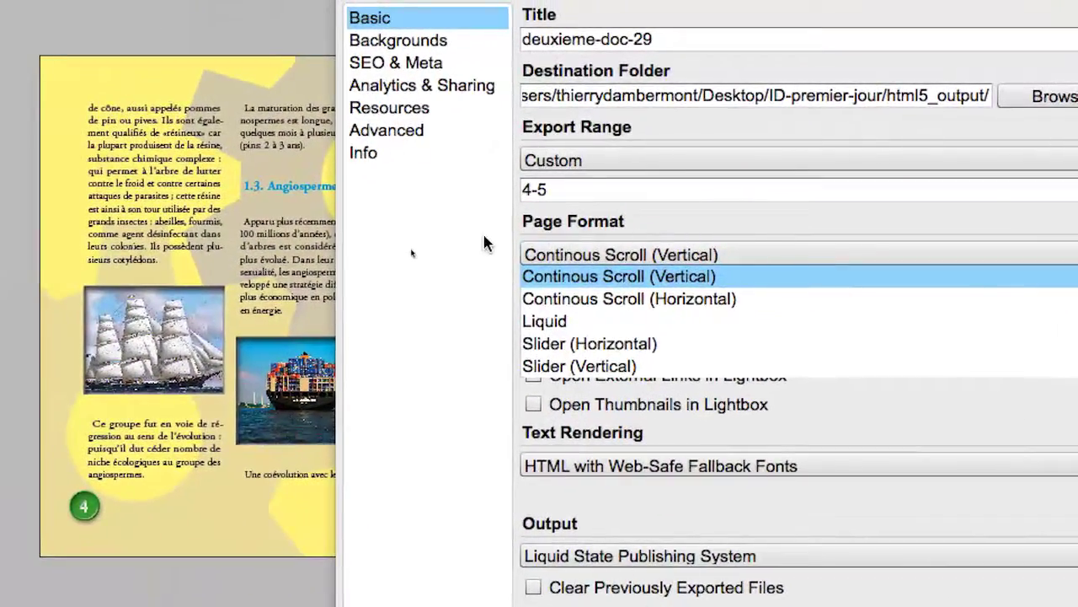
left_click(369, 230)
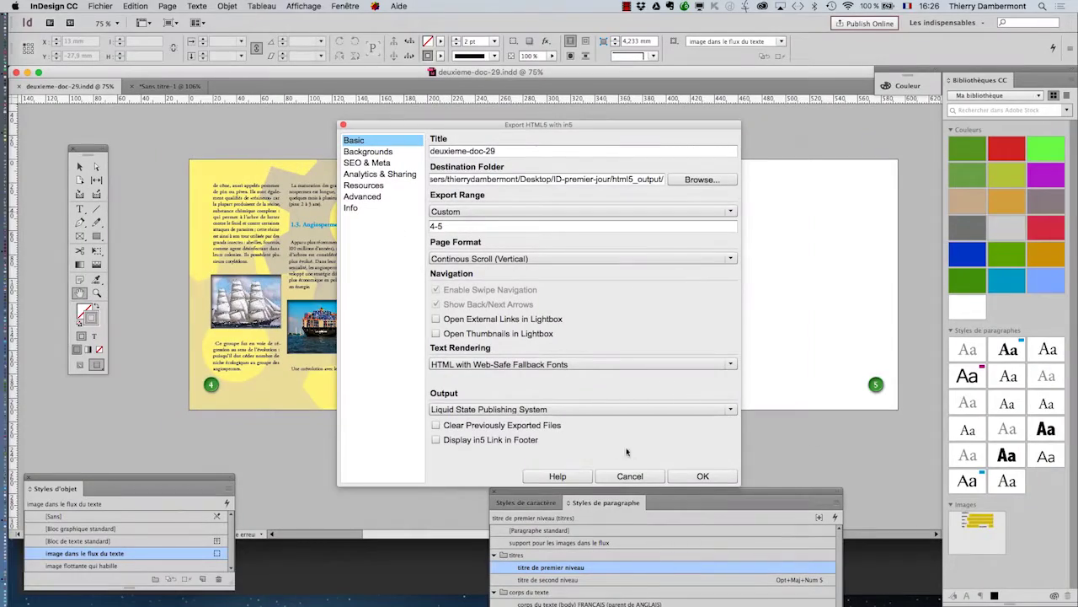
left_click(1077, 606)
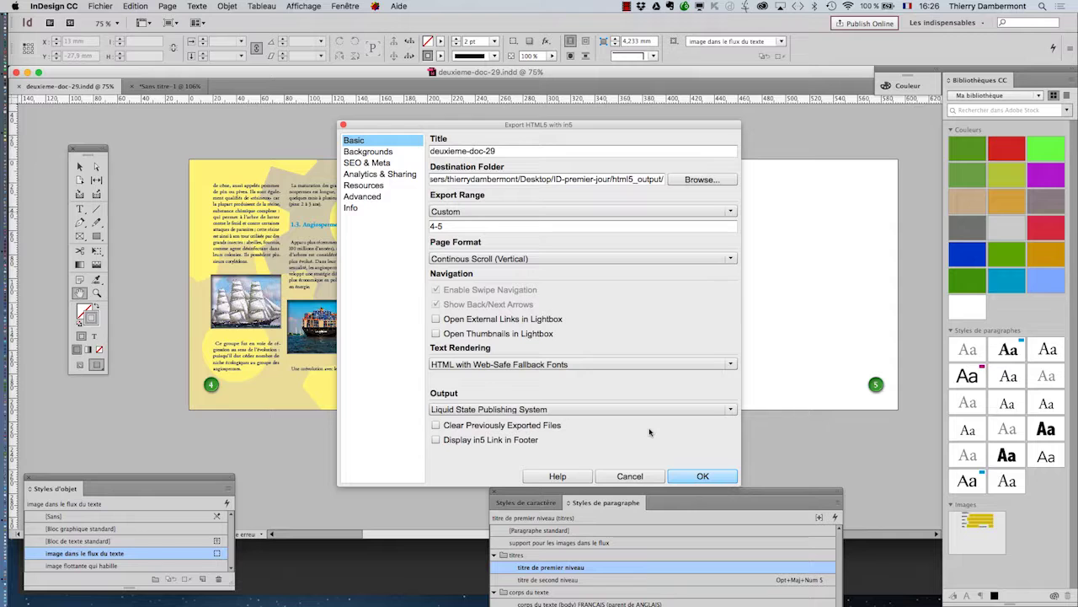
key("Return")
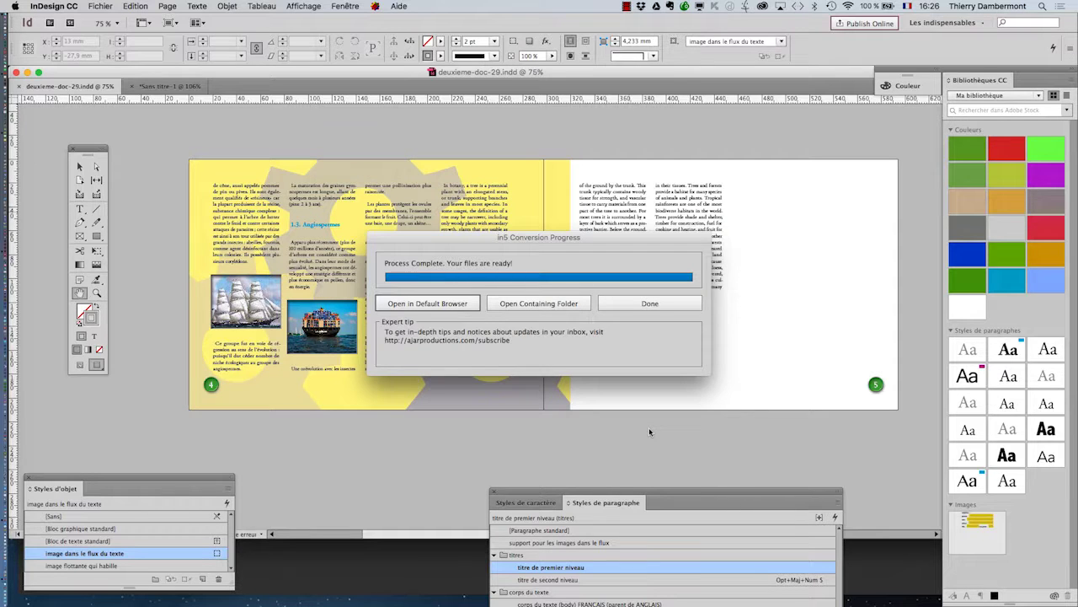
left_click(665, 303)
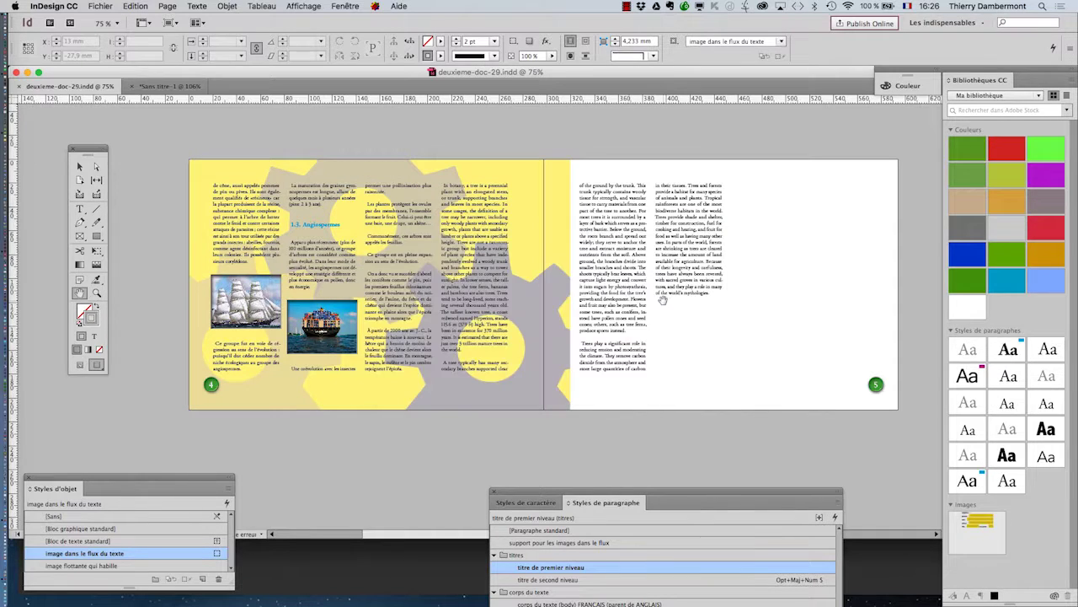
- Switch to the Finder and open the html5_output folder inside ID-premier-jour in a new window
key("super+Tab")
key("super+Tab")
key("super+Tab")
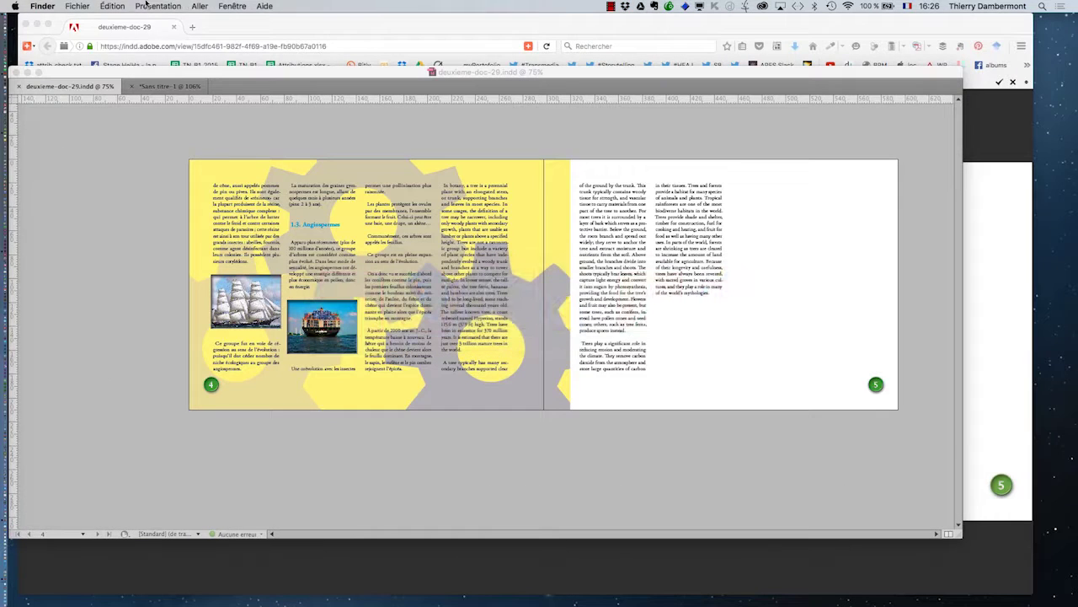
left_click(78, 7)
left_click(110, 19)
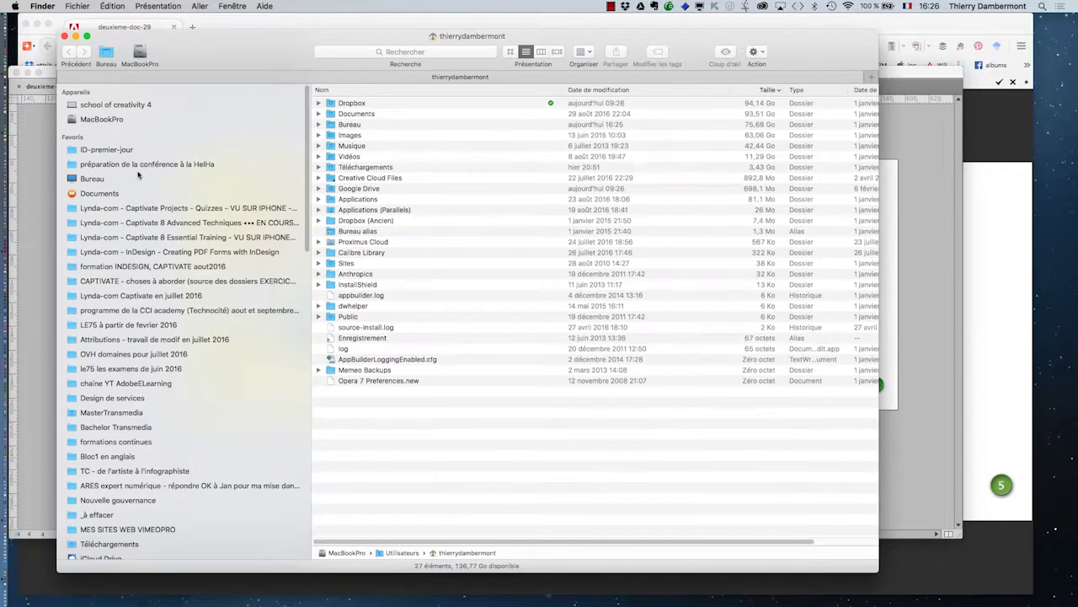
left_click(118, 153)
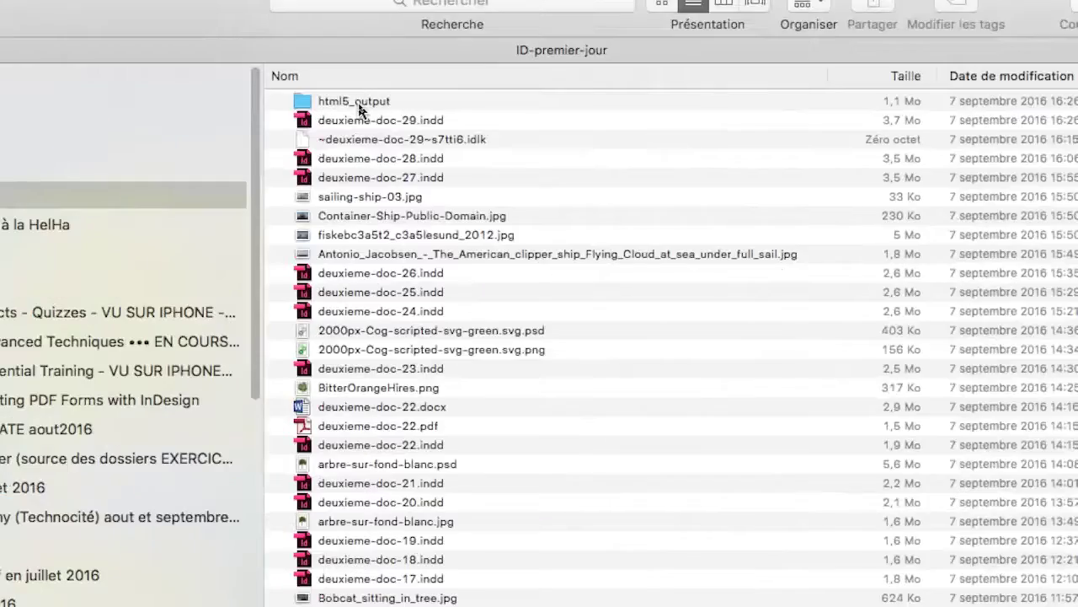
double_click(358, 104)
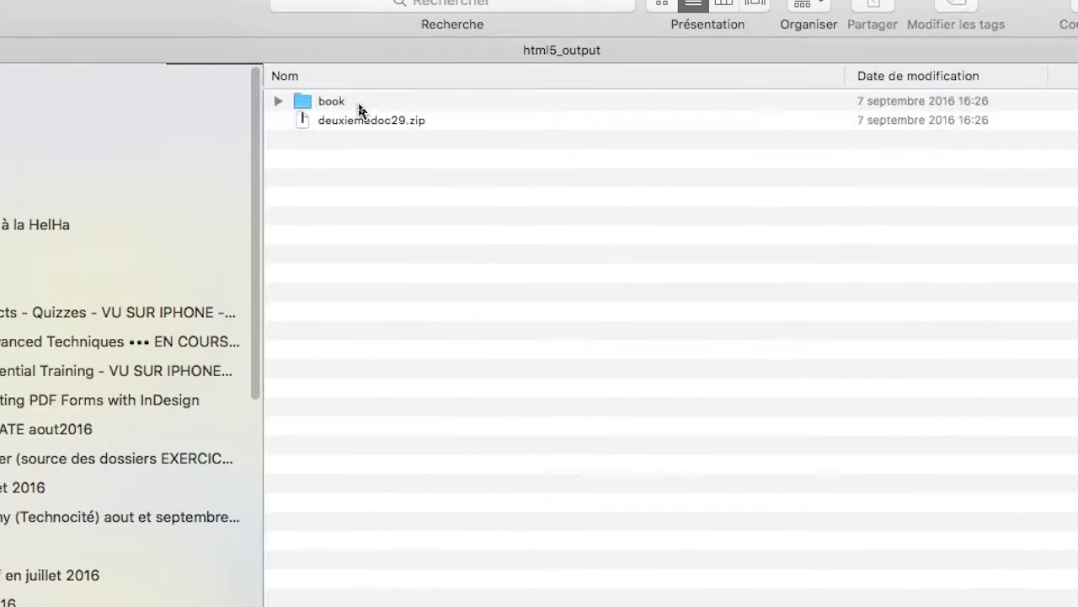
- Inspect the exported files in html5_output, including deuxiemedoc29.zip and the contents of the book folder with its assets subfolder
left_click(317, 115)
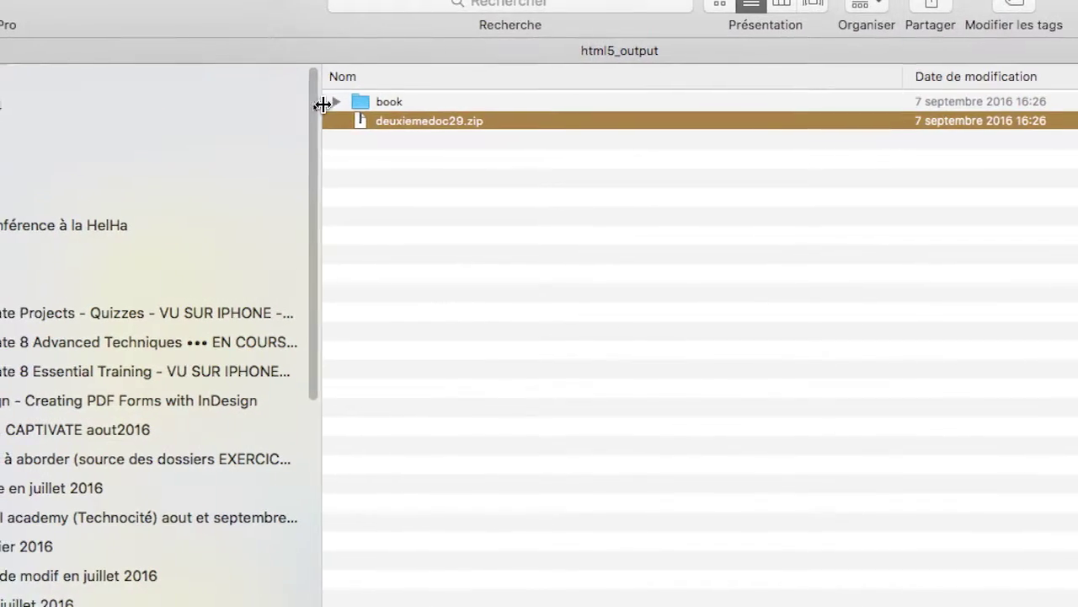
left_click(333, 101)
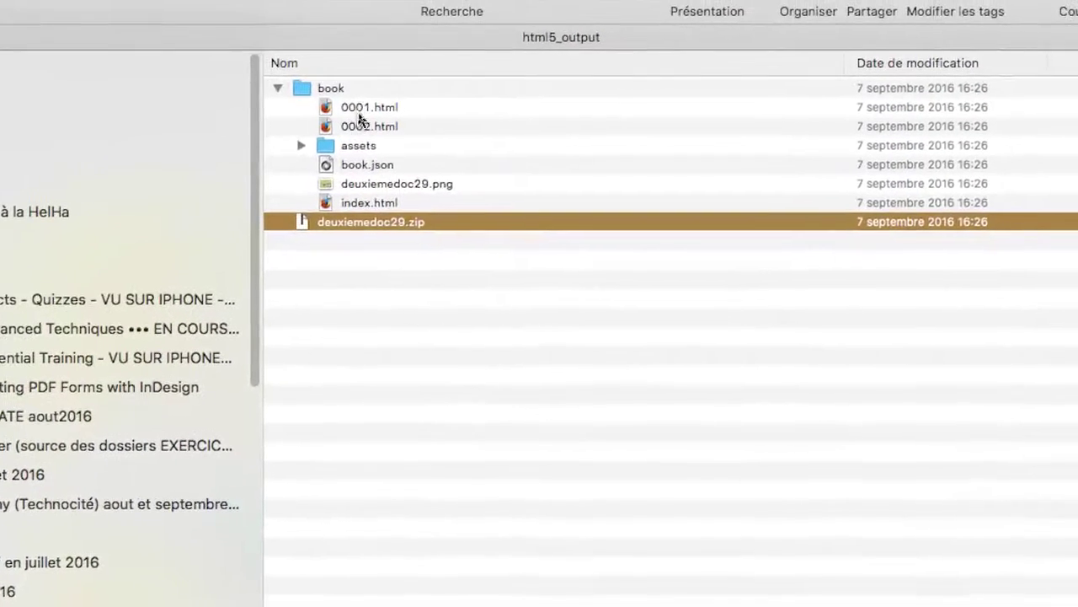
left_click(360, 110)
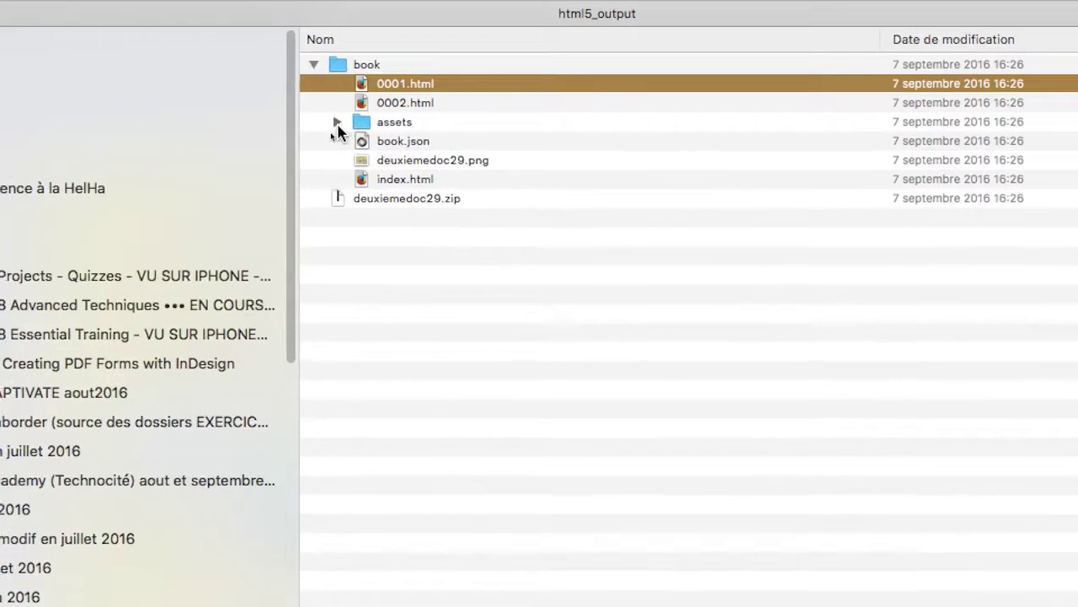
left_click(301, 145)
left_click(337, 123)
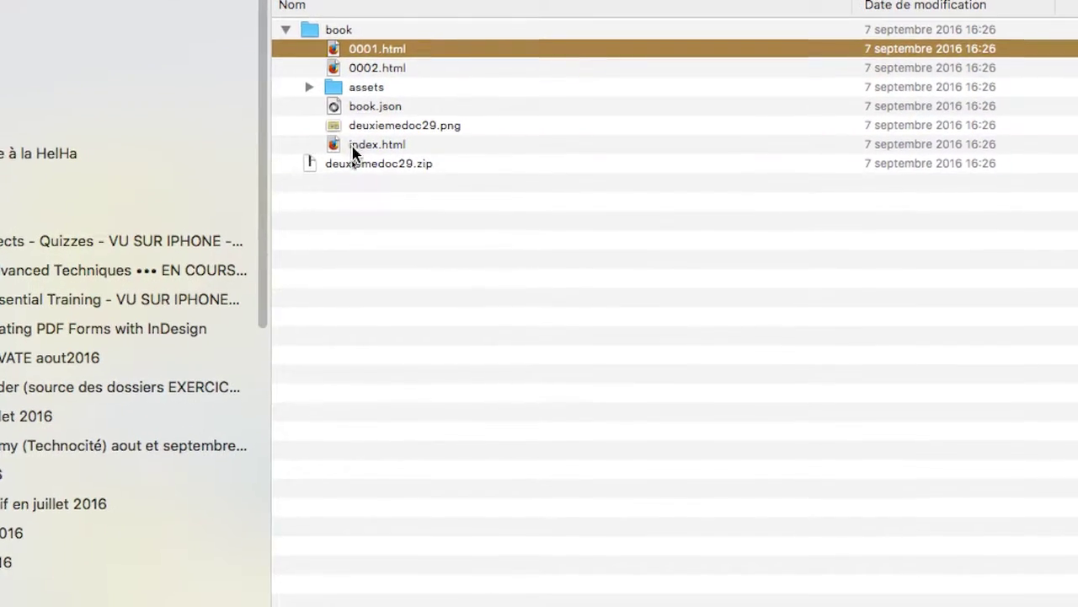
- Open the exported index.html in Firefox and enlarge the page by two zoom levels
left_click(355, 147)
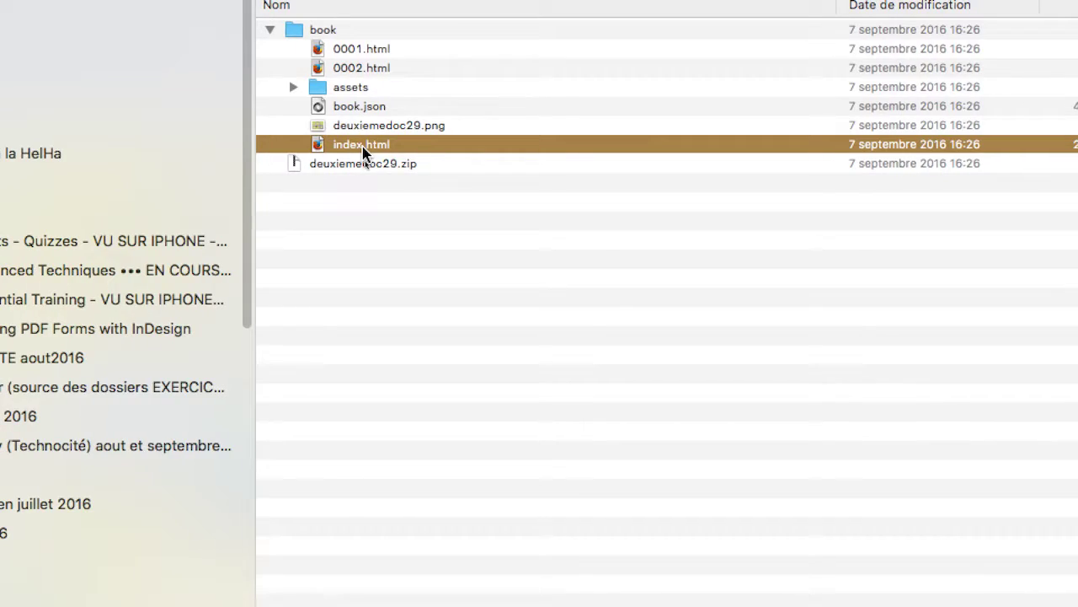
double_click(363, 147)
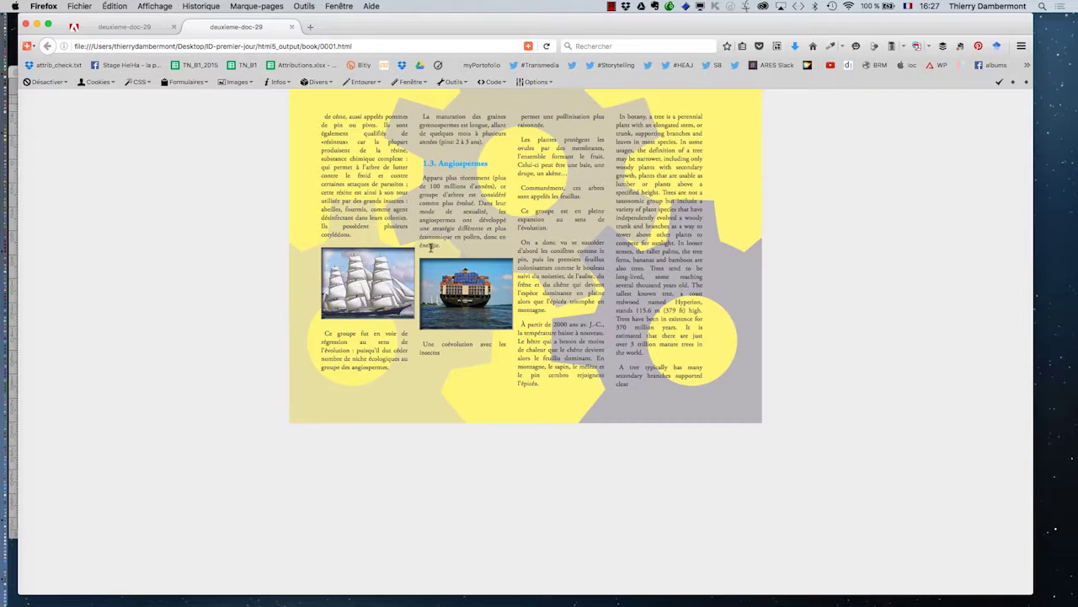
key("super+plus")
key("super+plus")
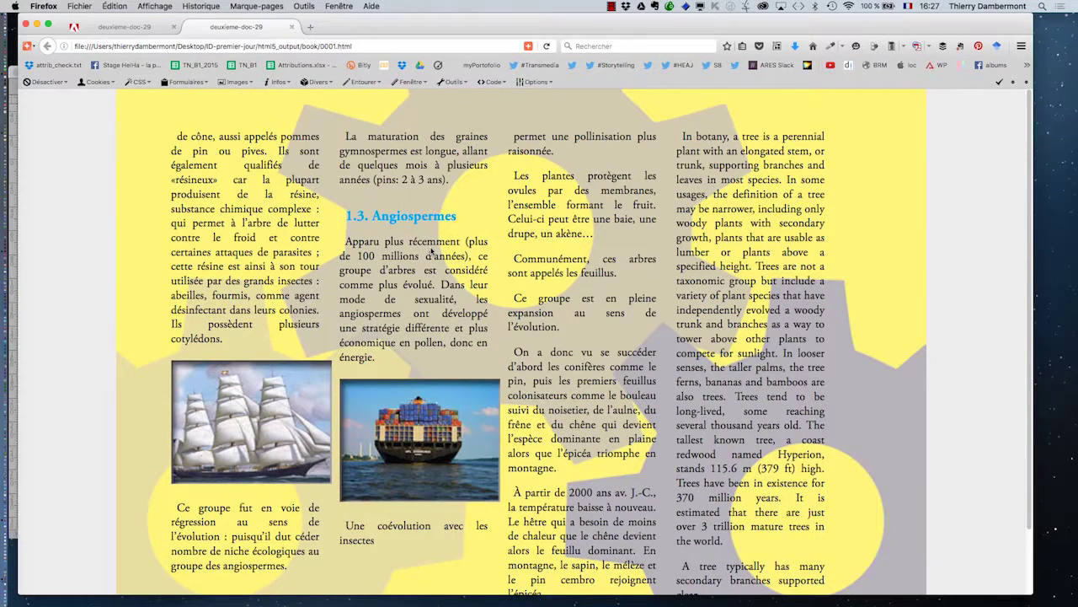
- Examine the exported page down to its lower edge, and test text selection in its first column
scroll(557, 380, "down", 1)
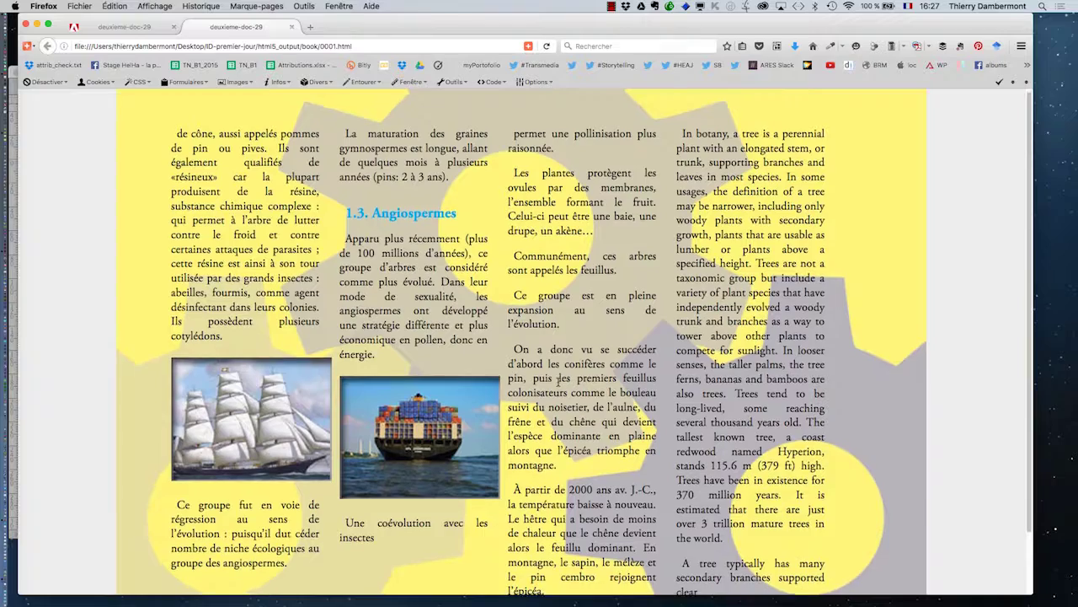
scroll(559, 380, "down", 3)
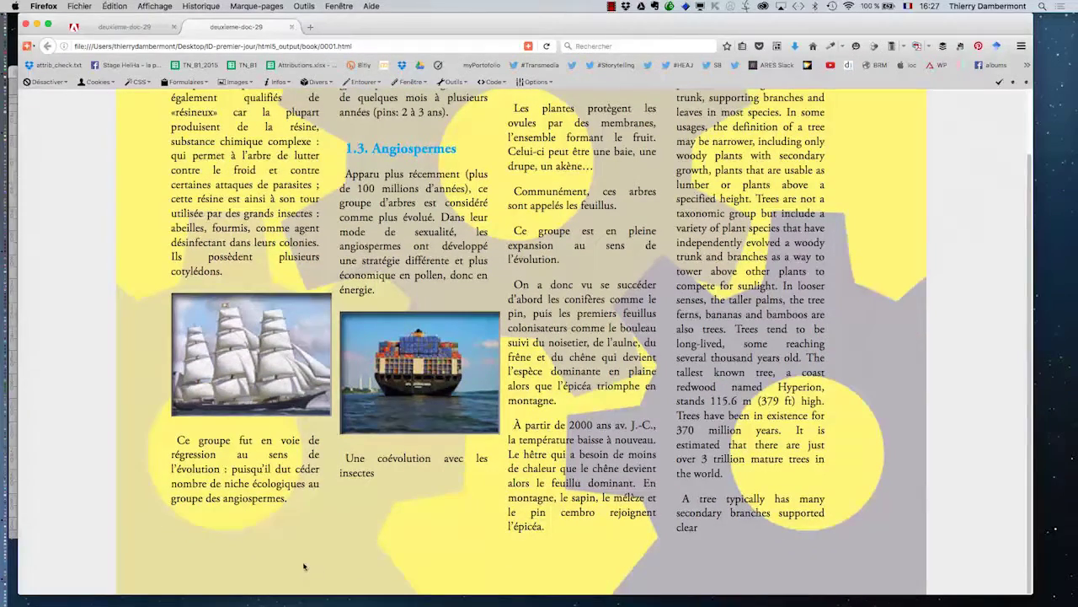
scroll(248, 229, "up", 3)
left_click_drag(200, 165, 278, 238)
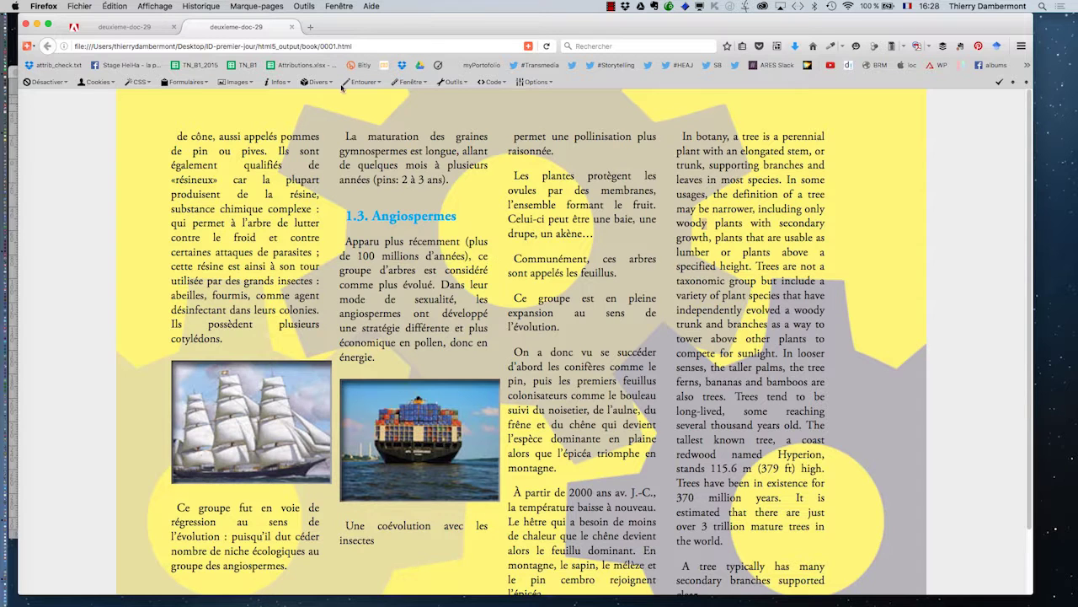
- Close the exported page, the browser window and the html5_output folder window, and return to the document in InDesign
left_click(291, 26)
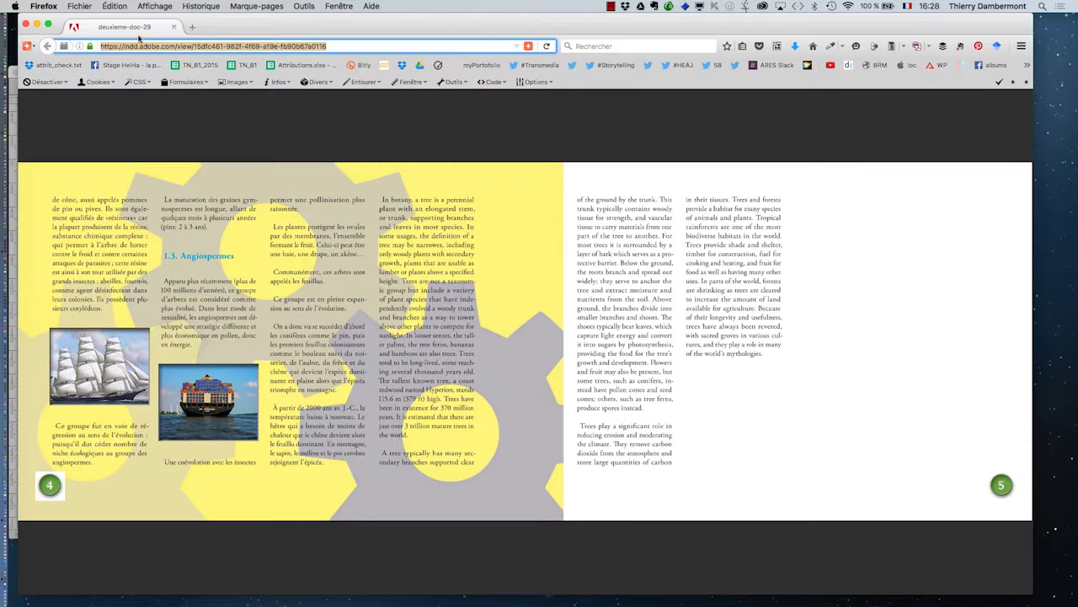
left_click(26, 26)
left_click(321, 168)
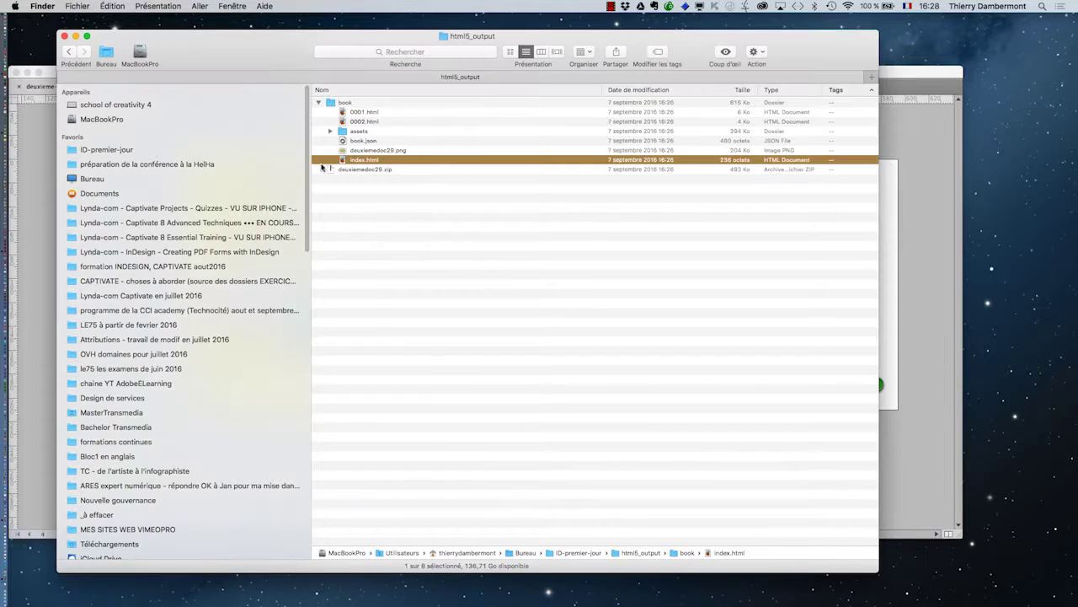
left_click(319, 102)
left_click(64, 36)
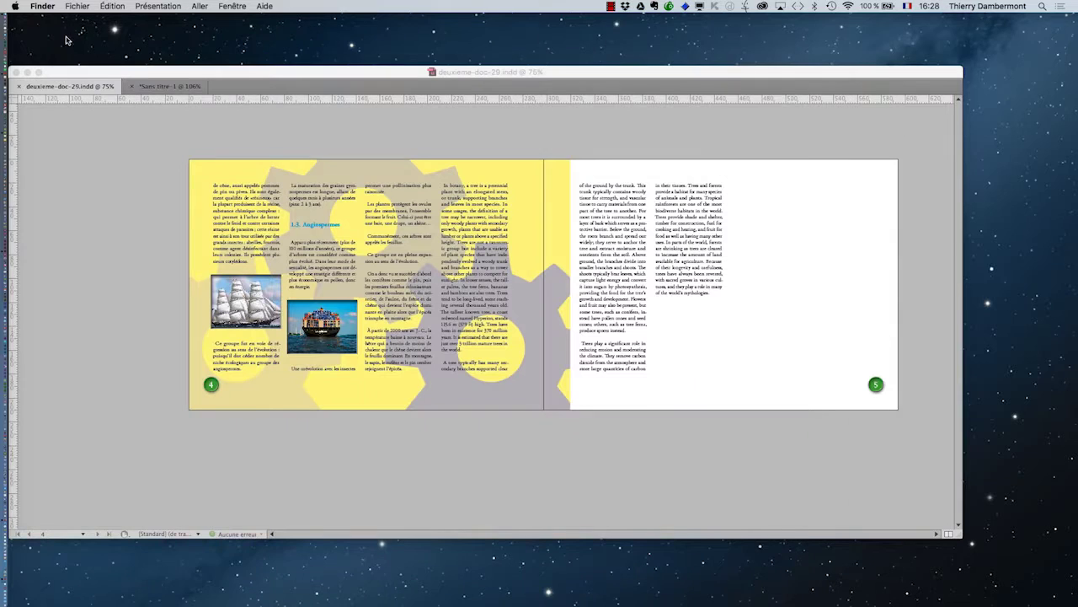
left_click(113, 74)
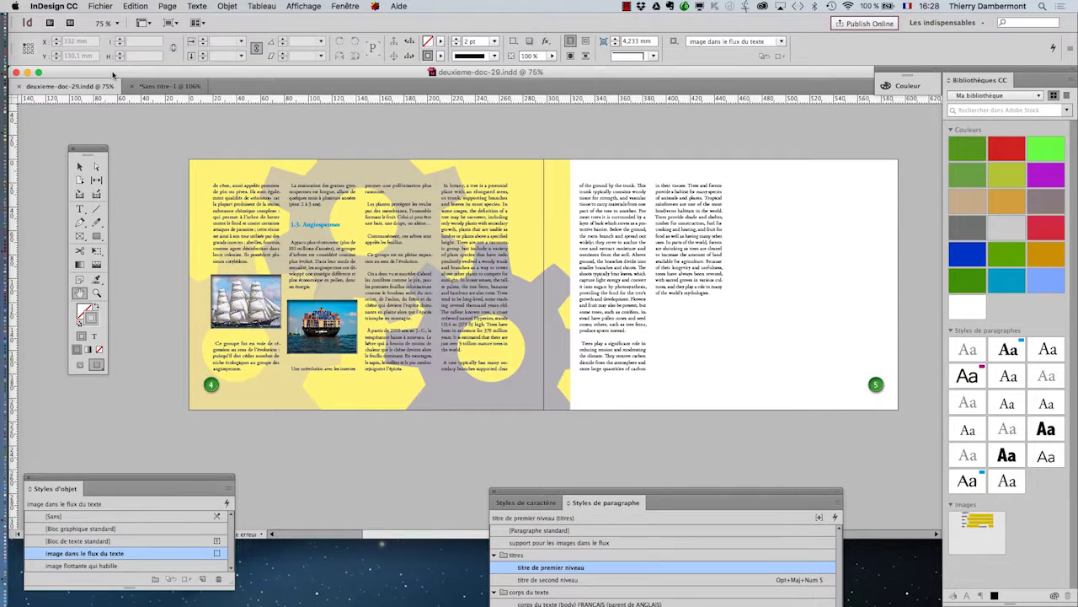